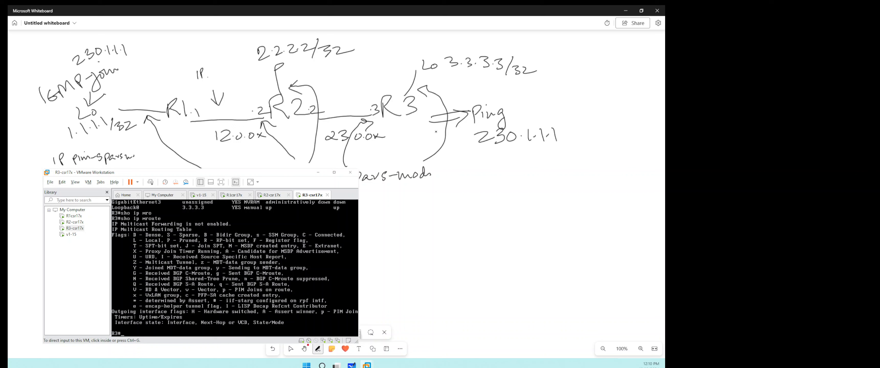
- Switch from the whiteboard to the R3 console in VMware Workstation and display R3's IP routing table
click(436, 132)
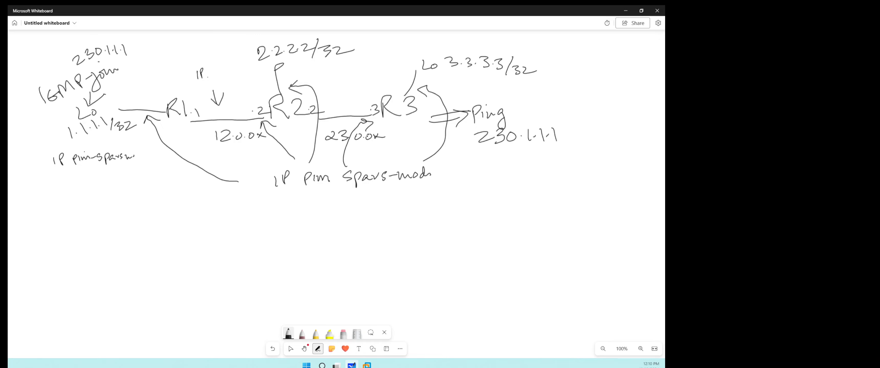
key(alt+Tab)
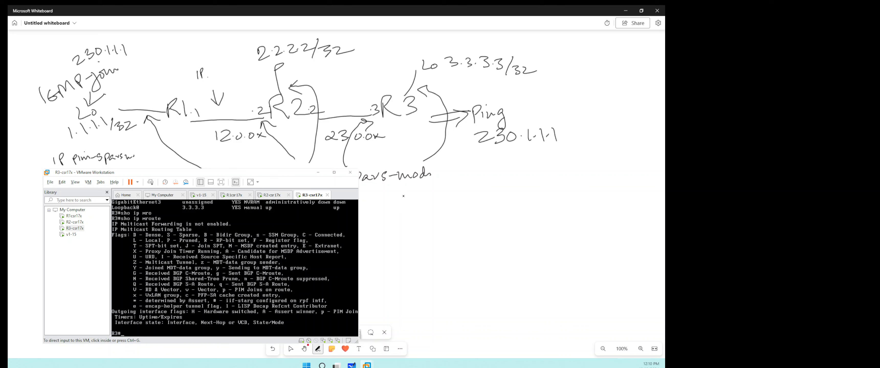
click(290, 239)
text(sh ip ro)
key(Return)
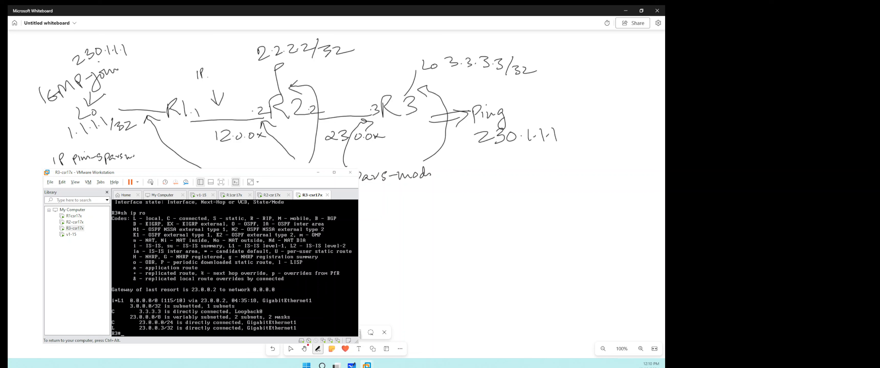
- Ping the R1 loopback 1.1.1.1 and the R2 loopback 2.2.2.2 from R3
text(ping 1.1.1.1)
key(Return)
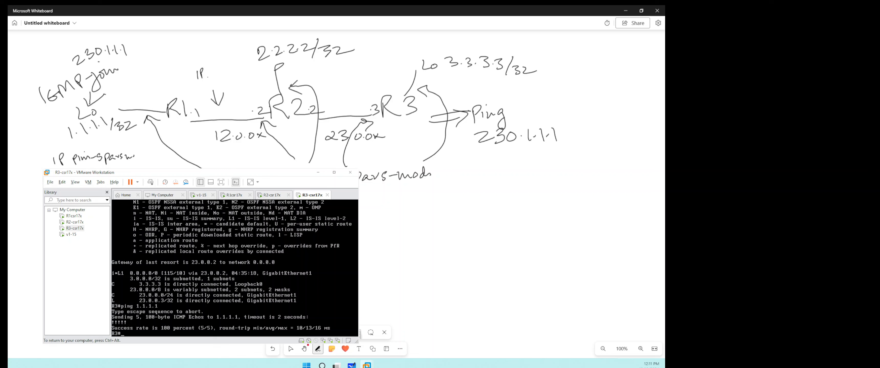
text(ping 2.2.2.2)
key(Return)
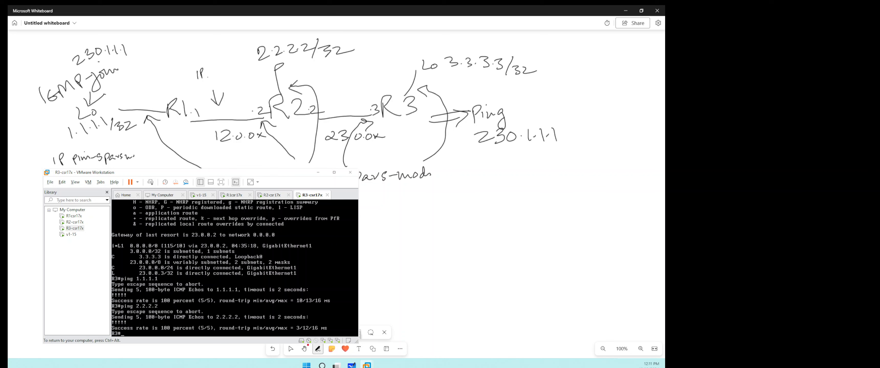
- On R1, ping the R3 loopback 3.3.3.3 and the R2 loopback 2.2.2.2
key(ctrl+alt)
click(232, 195)
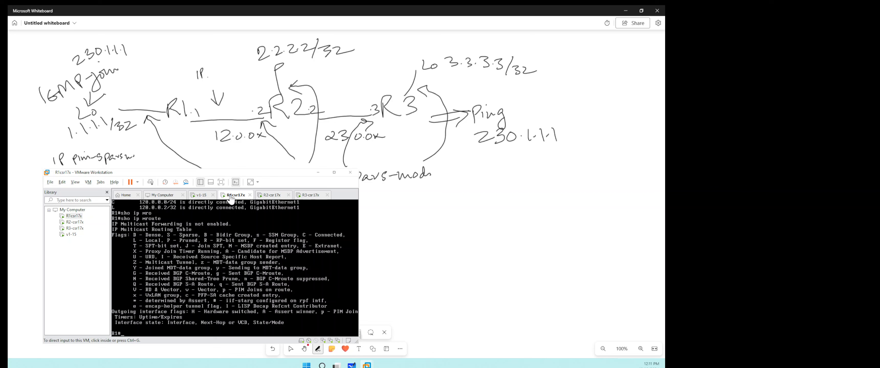
click(238, 214)
text(ping 3.3.3.3)
key(Return)
text(ping)
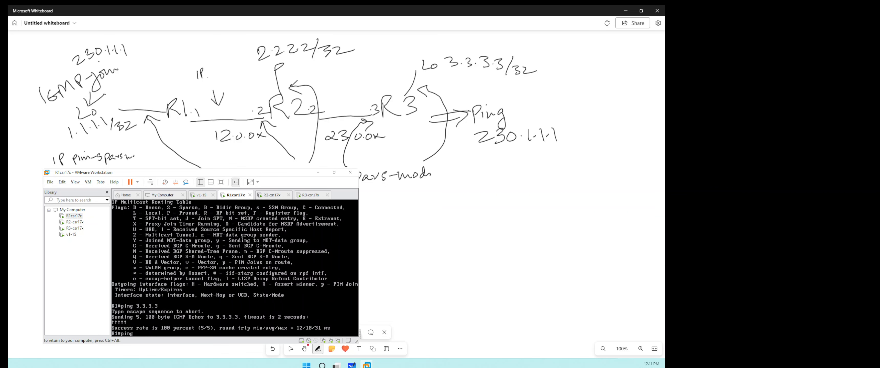
text( 2.2.2.2)
key(Return)
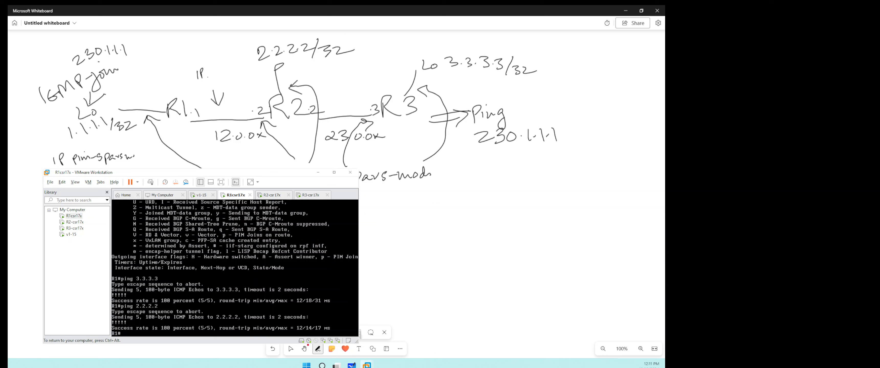
- Display the IP multicast routing table on R1 with show ip mroute
text(sho ip mr)
key(Tab)
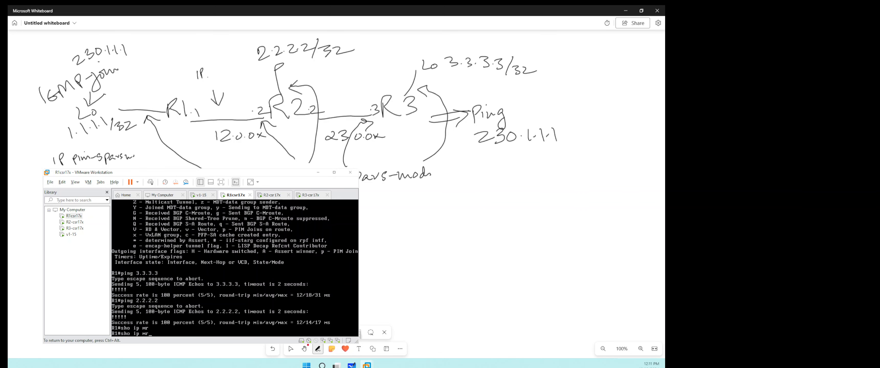
text(o)
key(Tab)
key(Return)
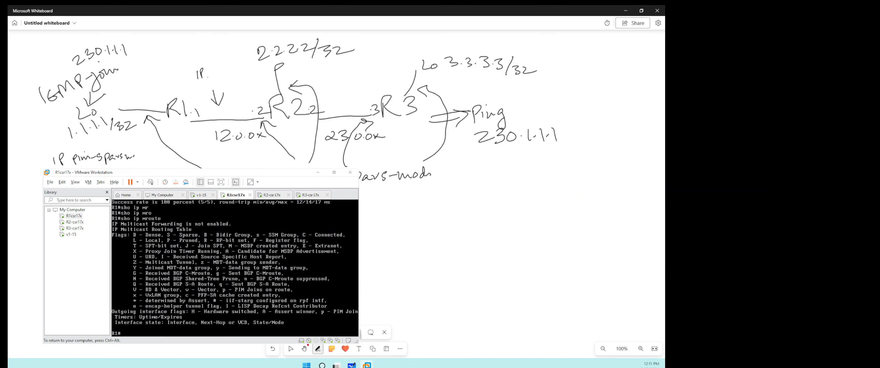
- Enable distributed IP multicast routing on R1 in global configuration mode, checking the options available for ip multicast-routing
text(conf t)
key(Return)
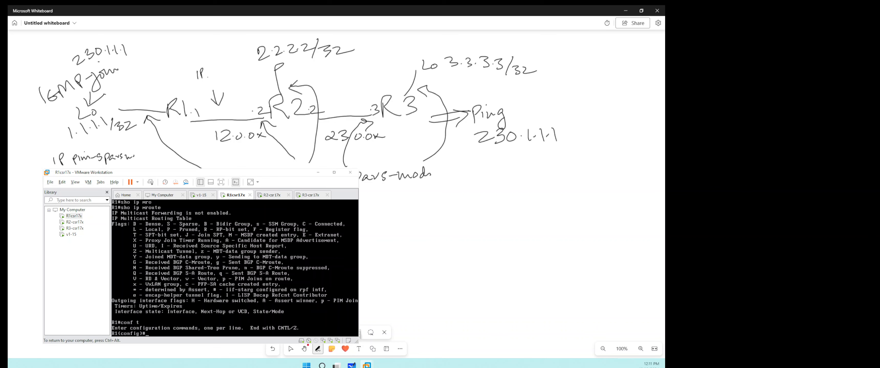
text(ip mu)
key(Tab)
text(-)
key(Tab)
key(Return)
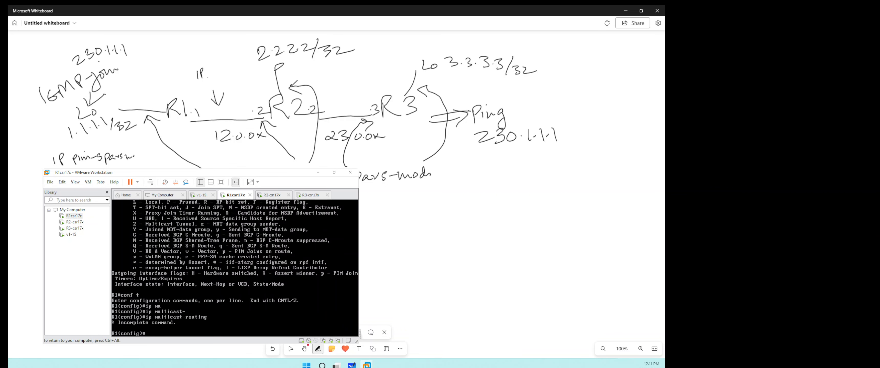
key(Up)
text(?)
text(di)
key(Tab)
key(Return)
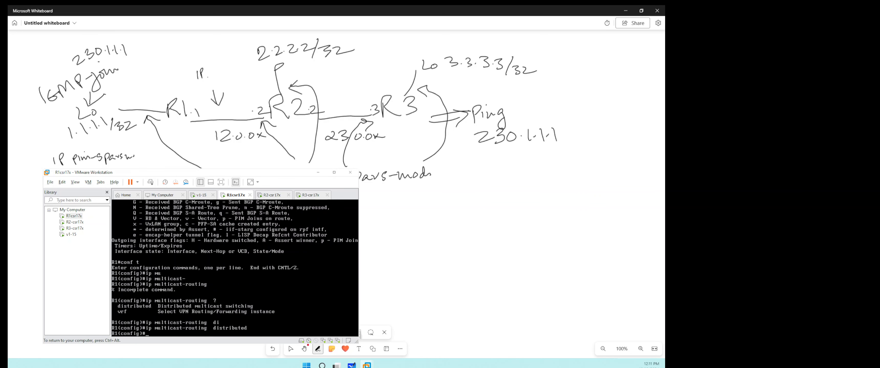
- On R2, enter global configuration mode and enable ip multicast-routing distributed
key(ctrl+alt)
click(272, 196)
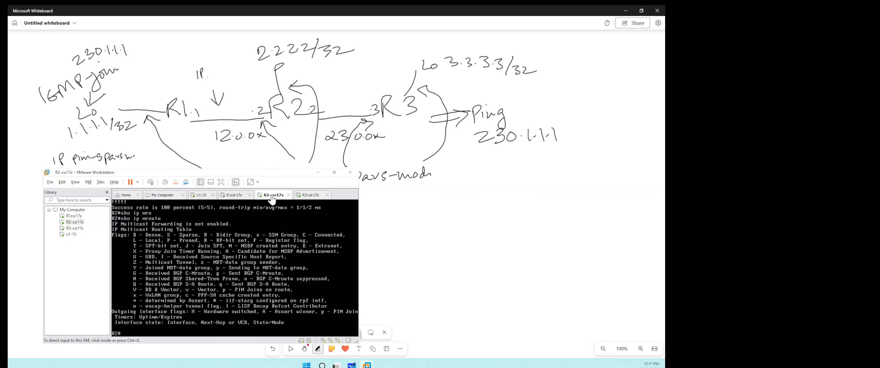
click(278, 233)
text(conf t)
key(Return)
text(ip mul)
key(Tab)
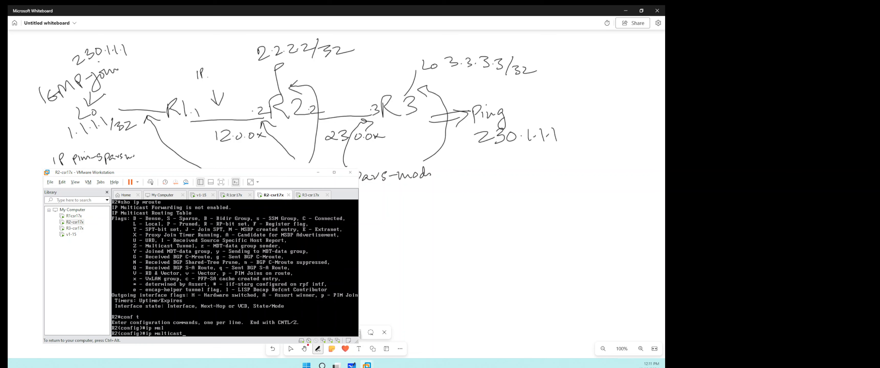
text(-)
key(Tab)
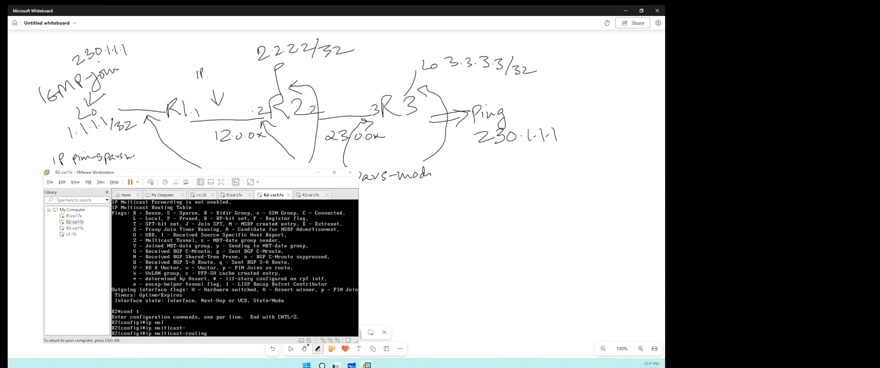
text(m)
key(Tab)
key(BackSpace)
text(d)
key(Tab)
key(Return)
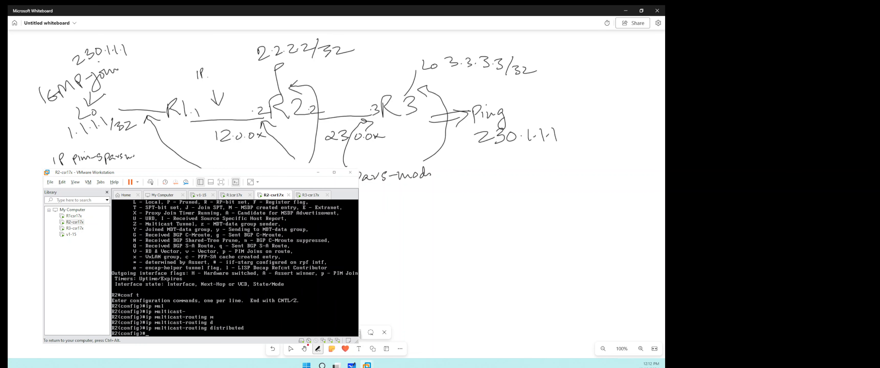
- On R3, enter global configuration mode and enable ip multicast-routing distributed
key(ctrl+alt)
click(309, 196)
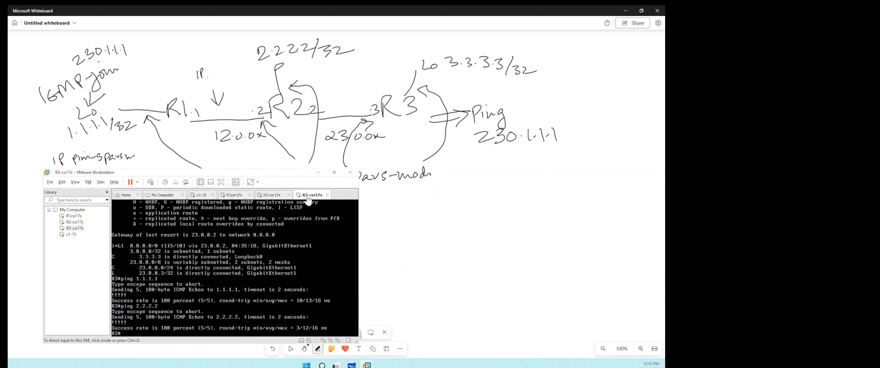
click(302, 268)
text(conf t)
key(Return)
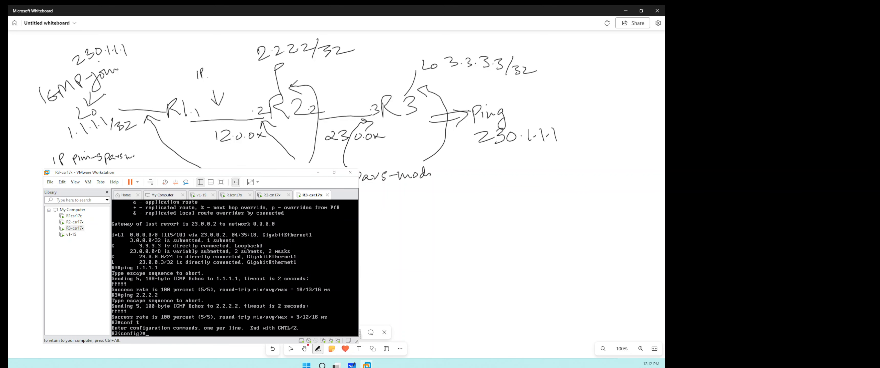
text(ip mul)
key(Tab)
text(-)
key(Tab)
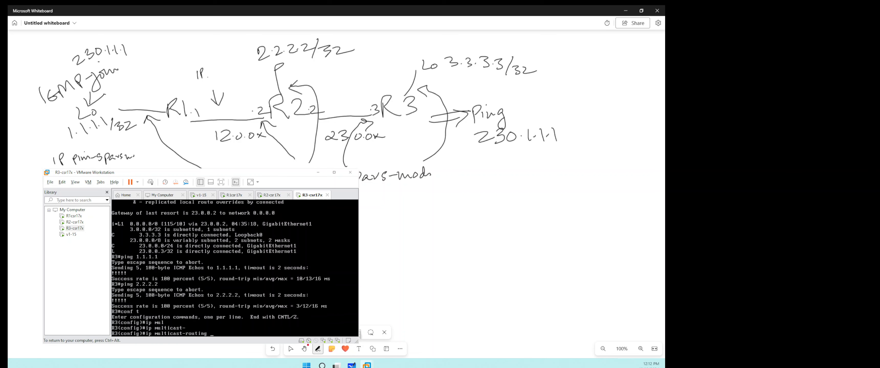
text(di)
key(Tab)
key(Return)
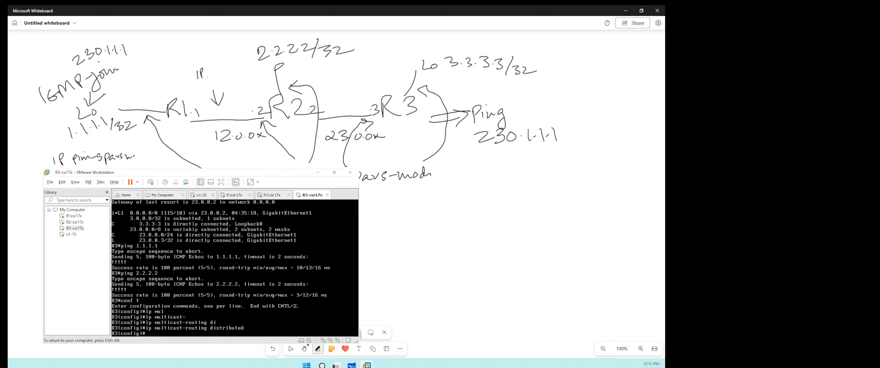
- List R3's IP interfaces in brief and display the running configuration of interface g1
text(sho ip int brie)
key(Return)
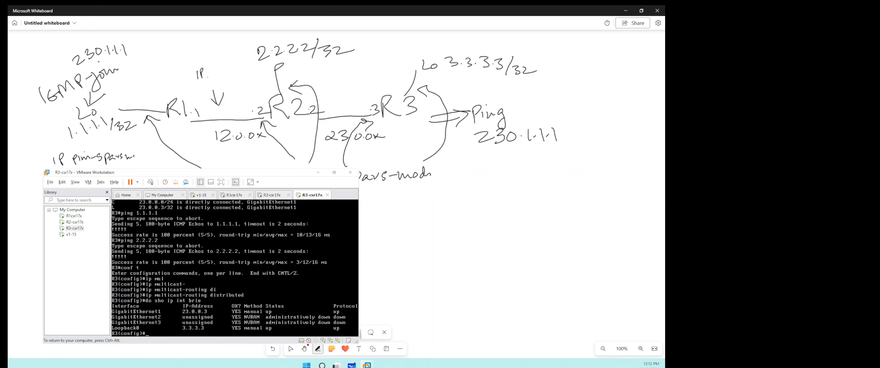
text(int g1)
key(Return)
text(do)
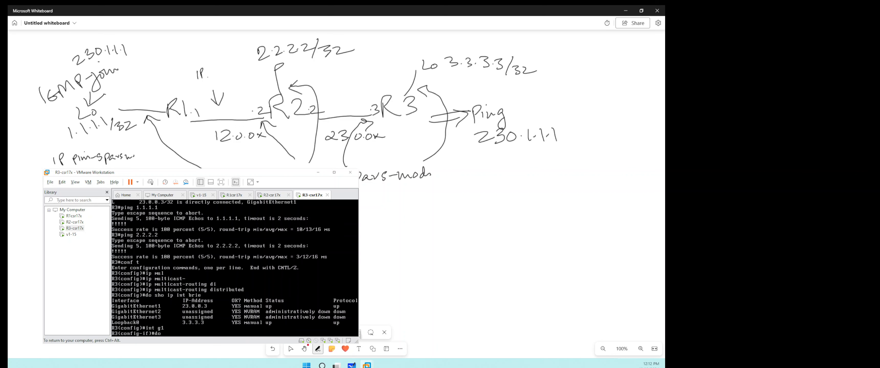
text( sho run int g1)
key(Return)
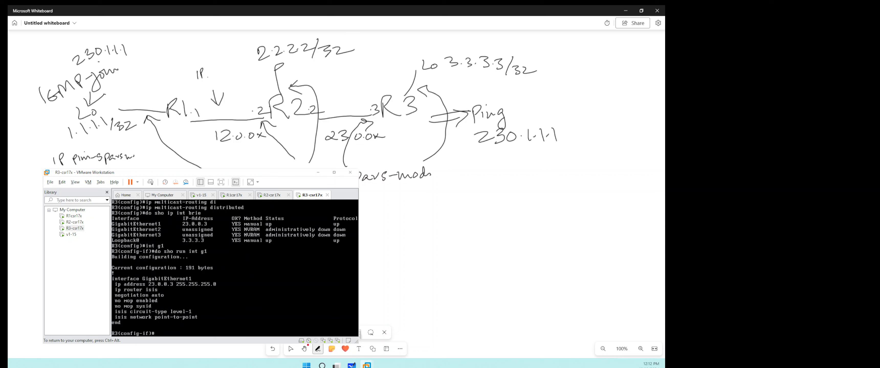
- Enable ip pim sparse-mode on interface g1 of R3
text(int g1)
key(Return)
text(ip pim)
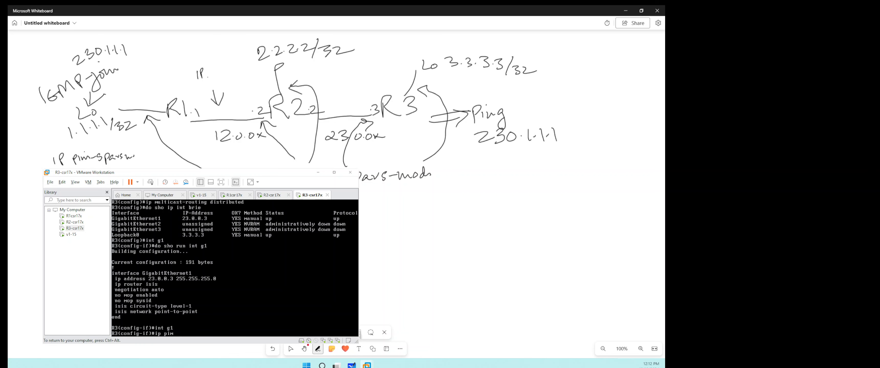
key(Tab)
text(sp)
key(Tab)
text(m)
key(Tab)
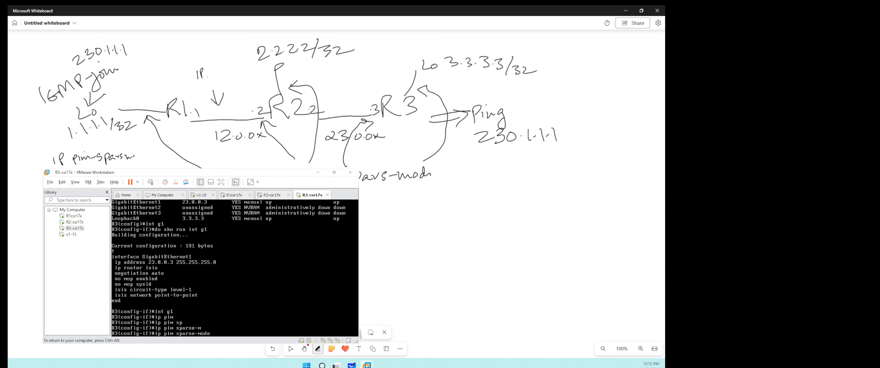
key(Return)
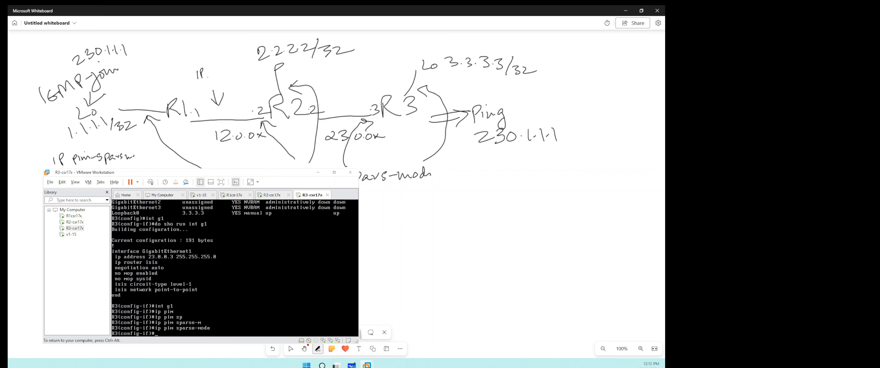
- Leave R3's interface configuration and set the PIM rendezvous point with ip pim rp-address 2.2.2.2
text(exit)
key(Return)
text(exit)
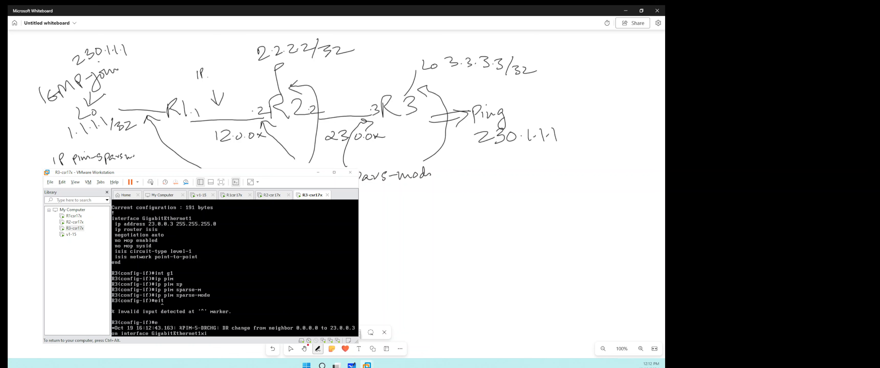
key(Return)
text(ip pim)
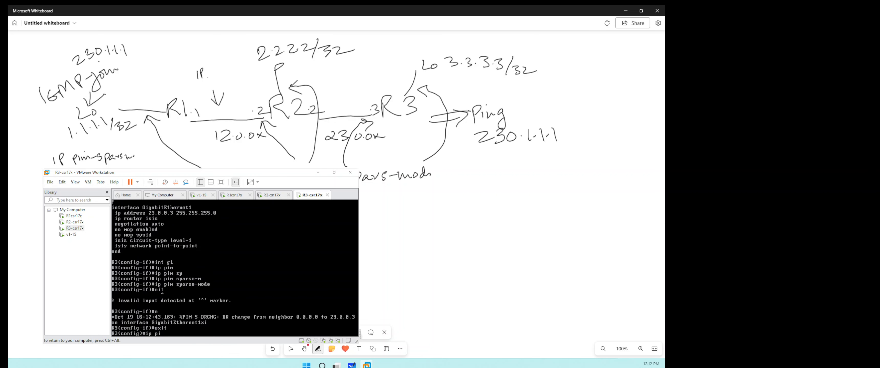
key(Tab)
text(r)
key(Tab)
text(p)
key(Tab)
text(-)
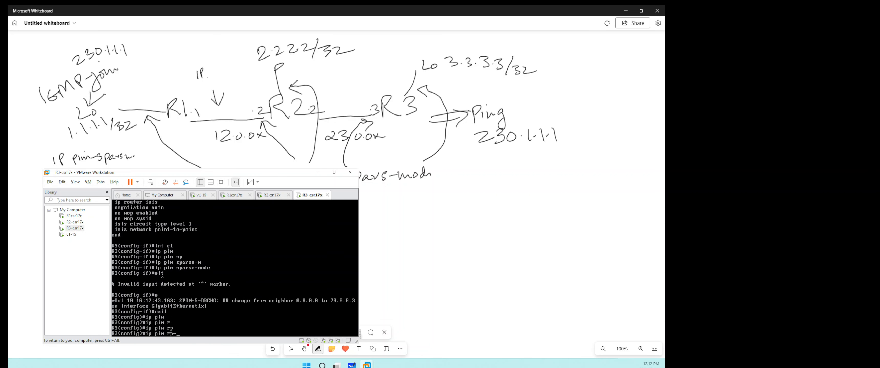
text(ad)
key(Tab)
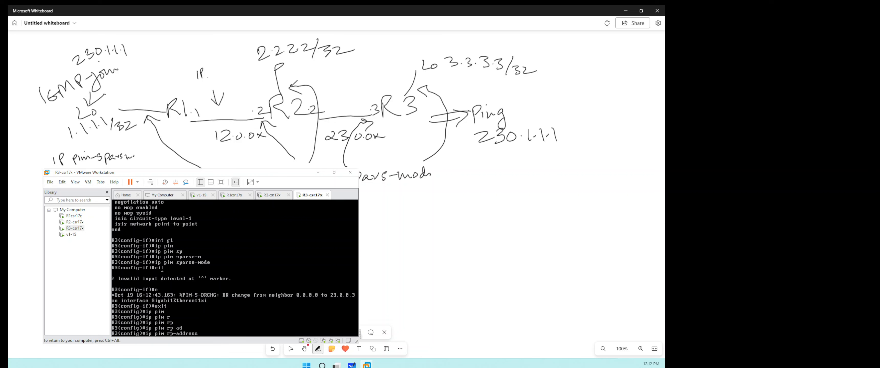
text(2.2.2.2)
key(Return)
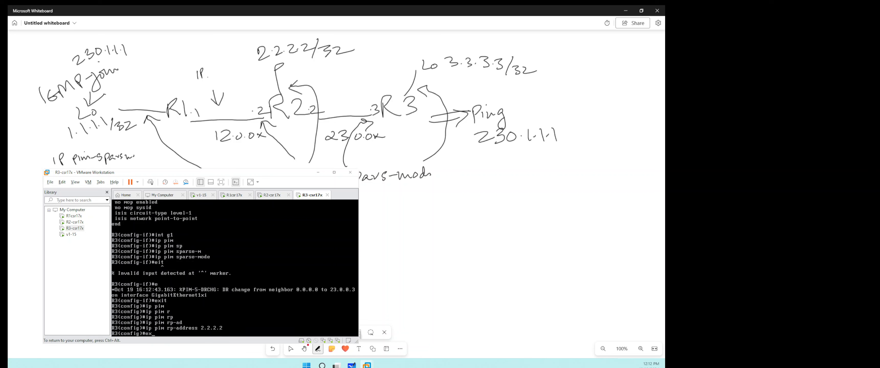
key(BackSpace)
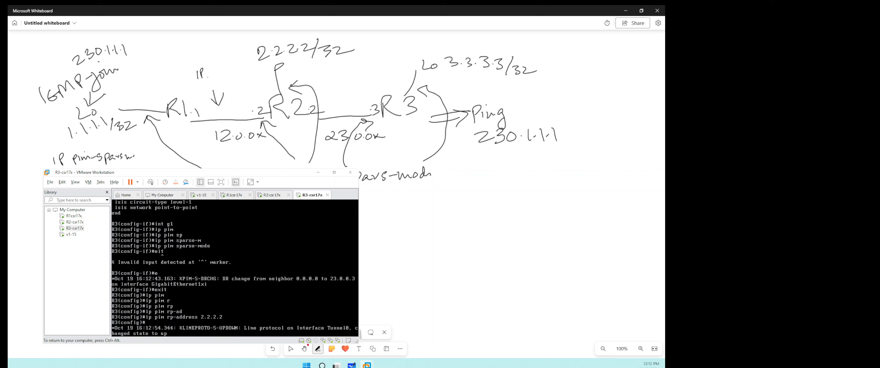
key(Return)
key(Return)
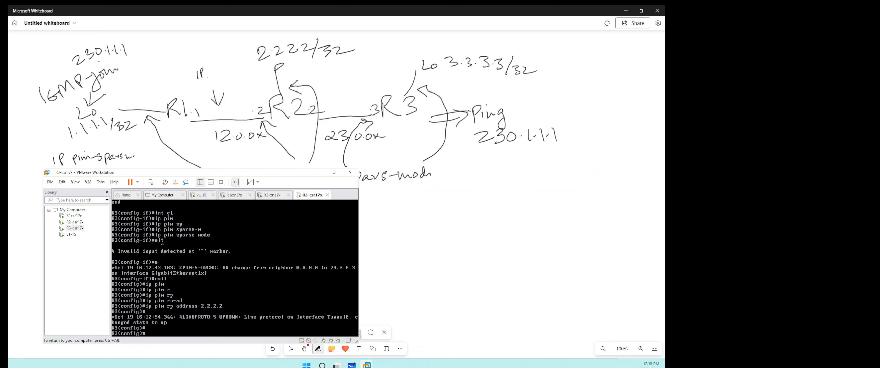
- Switch to router R2 and display the running configuration of interfaces g1, g2 and l0
key(ctrl+alt)
click(271, 195)
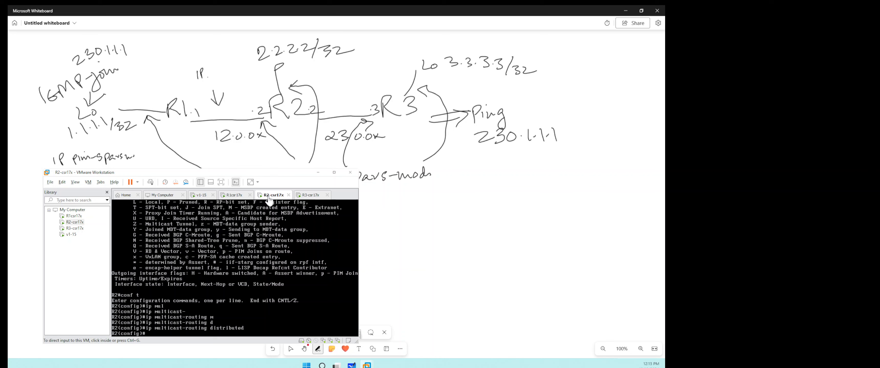
click(300, 265)
text(do sho run int g1)
key(Return)
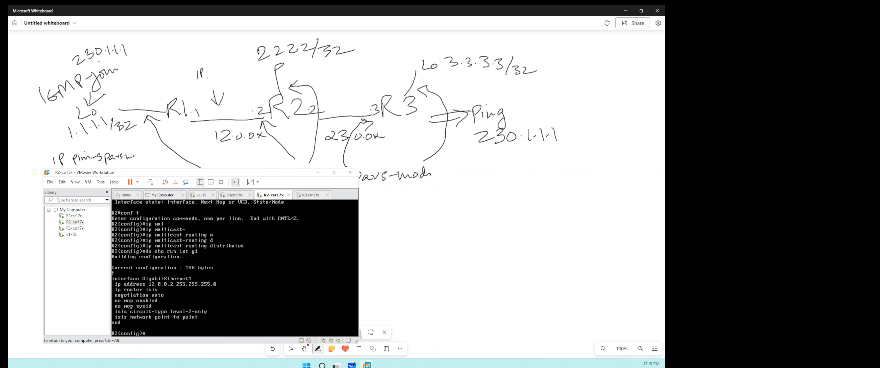
key(Up)
key(Return)
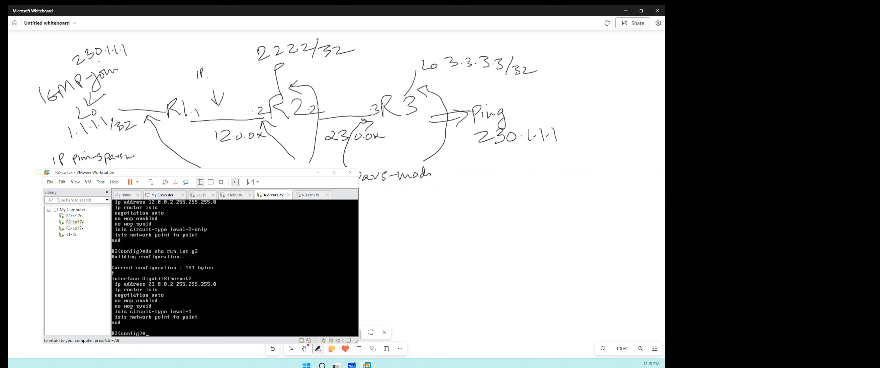
key(Up)
key(BackSpace)
text(l0)
key(Return)
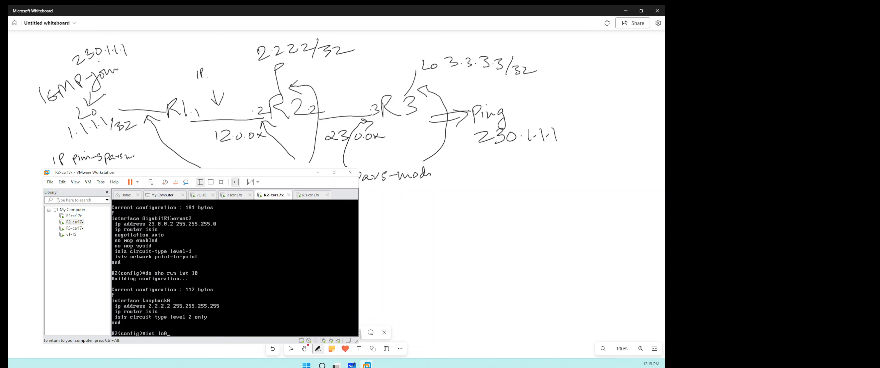
- Enable ip pim sparse-mode on loopback interface lo0 of R2
key(Return)
text(ip)
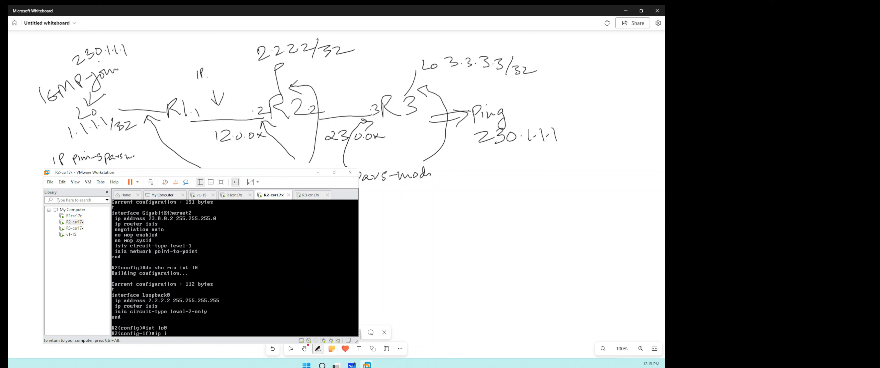
text( pim)
key(Tab)
text(sp)
key(Tab)
text(arse-m)
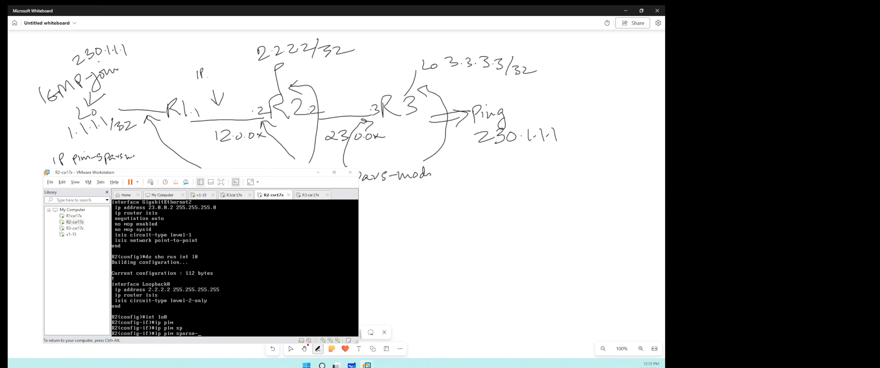
key(Tab)
key(Return)
text(ip)
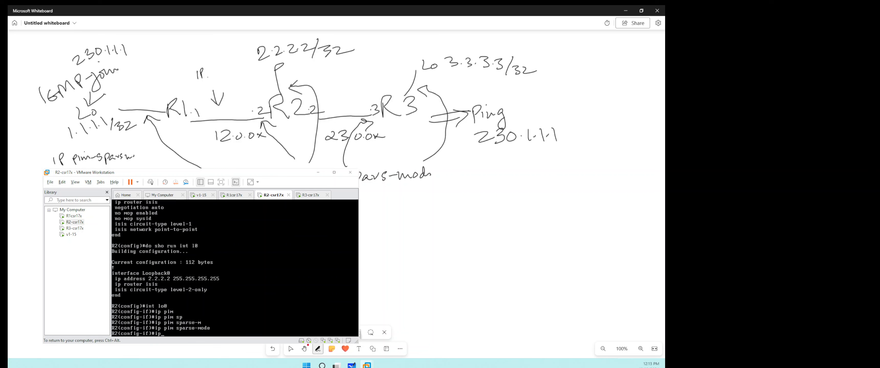
text(t)
key(Return)
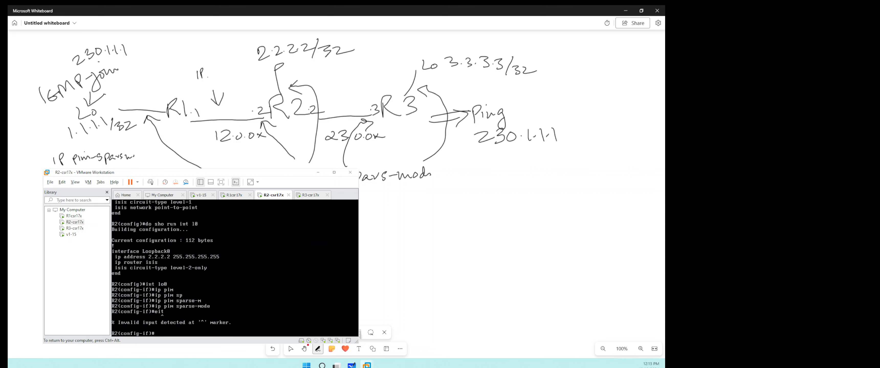
text(e)
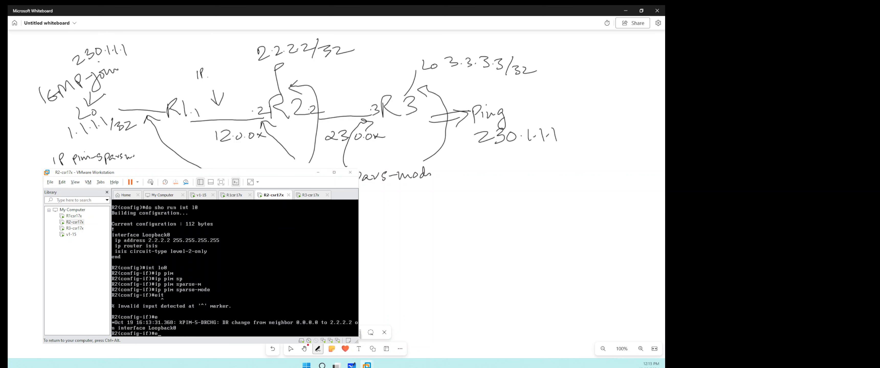
text(int g1)
- Enable ip pim sparse-mode on interface g1 of R2
key(Return)
text(ip pim)
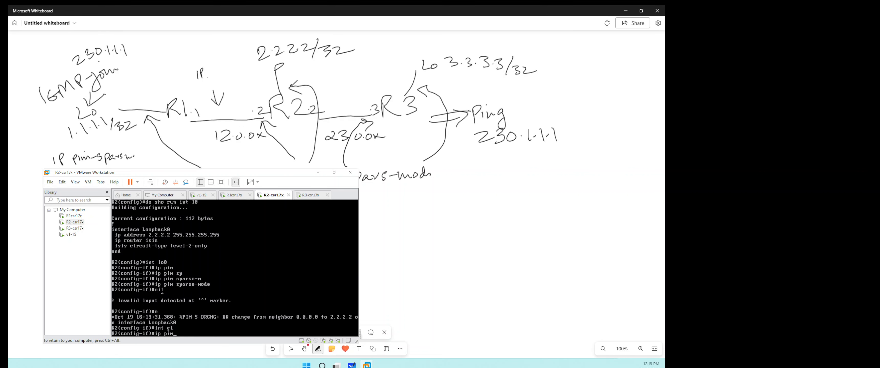
key(Tab)
text(sp)
key(Tab)
text(arse-)
key(Tab)
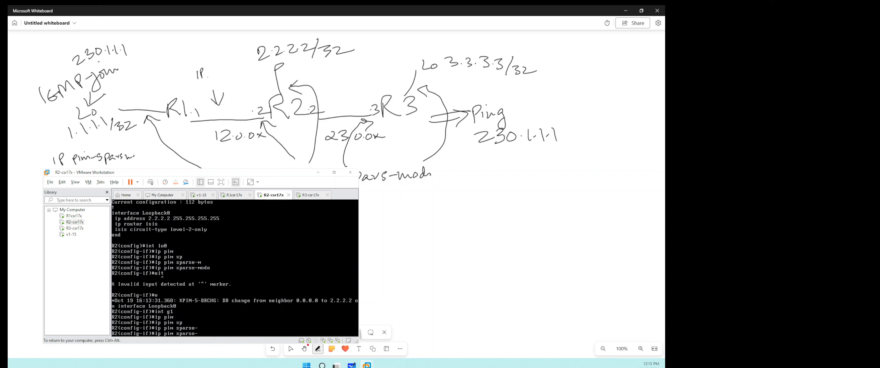
text(m)
key(Tab)
key(Return)
- Enable ip pim sparse-mode on interface g2 of R2
text(int g2)
key(Return)
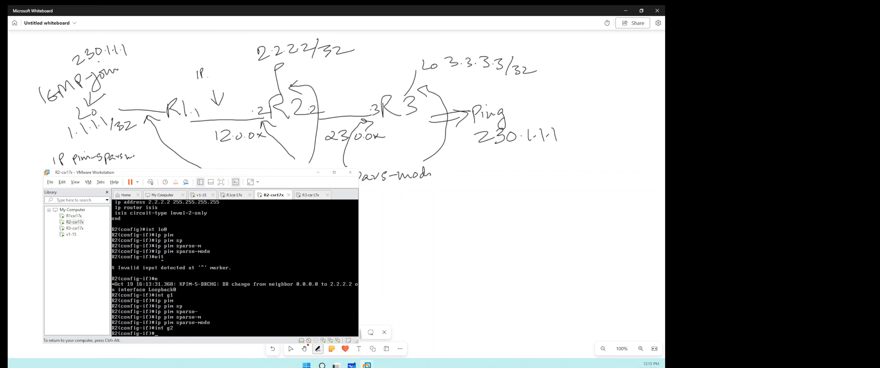
text(ip pim)
key(Tab)
text(sp)
key(Tab)
text(arse-m)
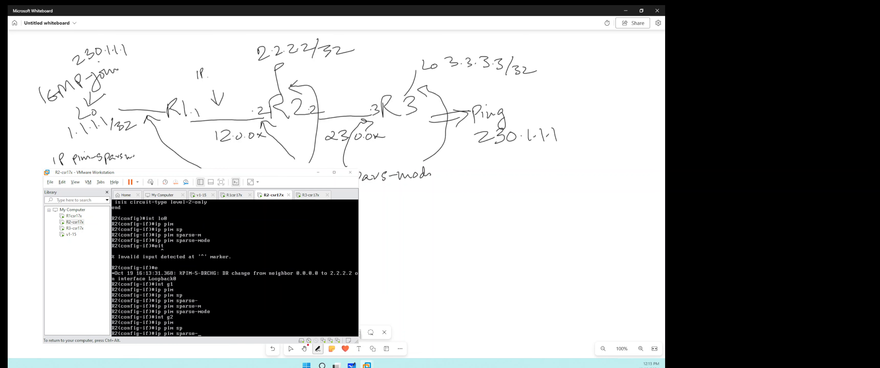
key(Tab)
key(Return)
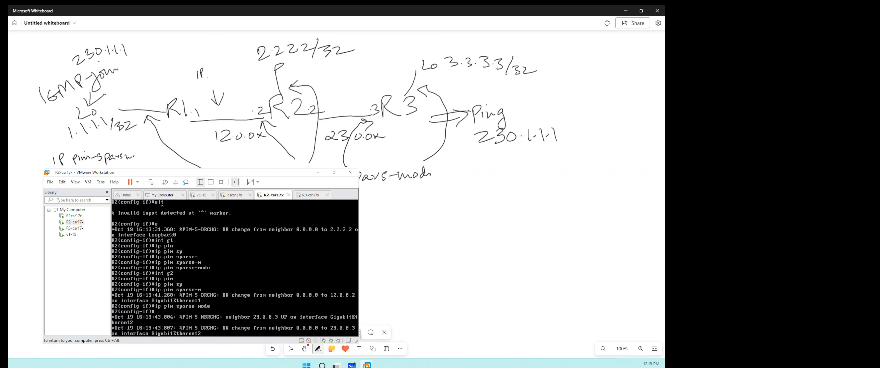
- Leave R2's interface configuration and set the PIM rendezvous point with ip pim rp-address 2.2.2.2
text(exit)
key(Return)
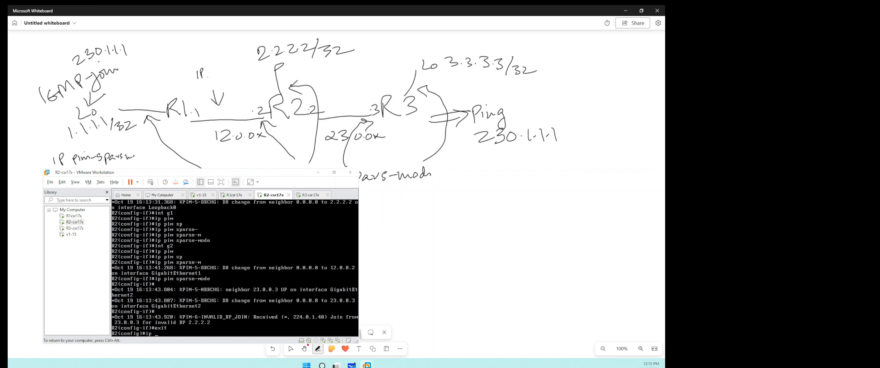
text(ip pim)
key(Tab)
text(-r)
key(Tab)
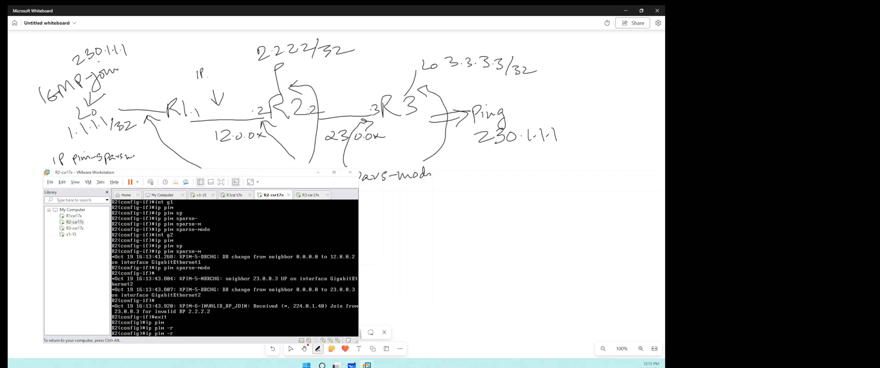
text(p)
key(Tab)
key(BackSpace)
key(BackSpace)
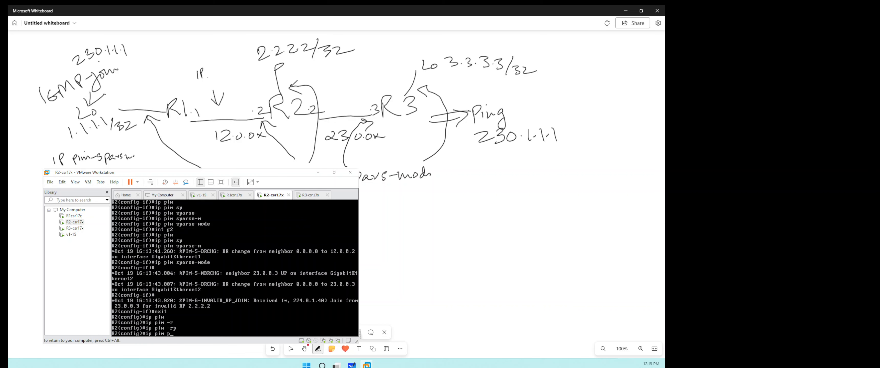
text(p)
key(Tab)
text(-ad)
key(Tab)
text(2)
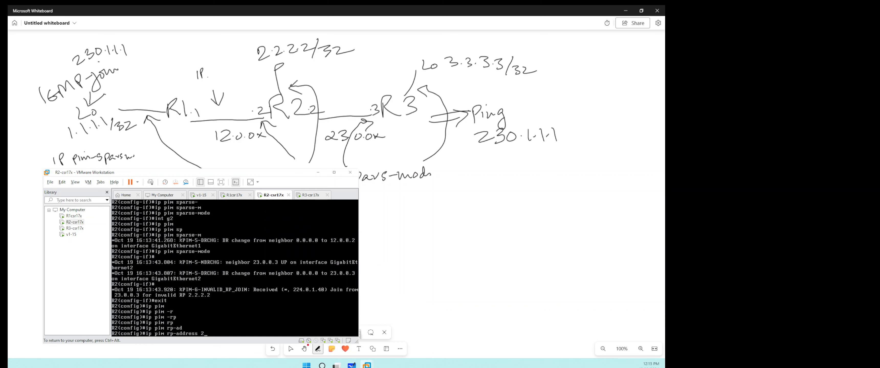
text(.2.2.2)
key(Return)
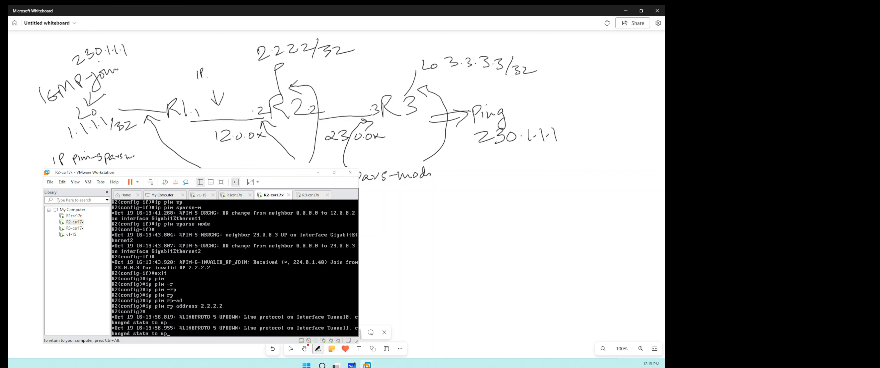
key(Return)
key(Return)
key(Return)
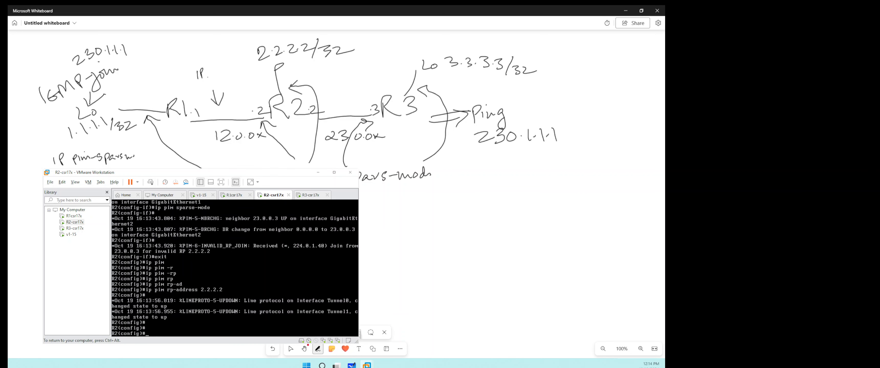
- Display R2's PIM neighbor table with do sho ip pim neighbor
text(do sho ip pim)
key(Tab)
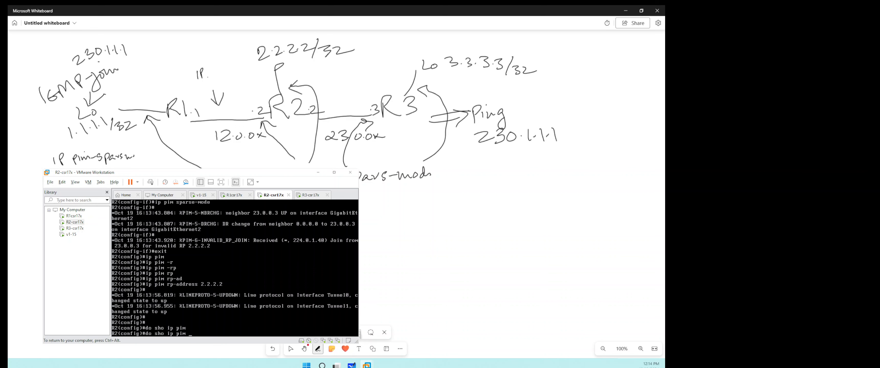
text(ne)
key(Tab)
key(Return)
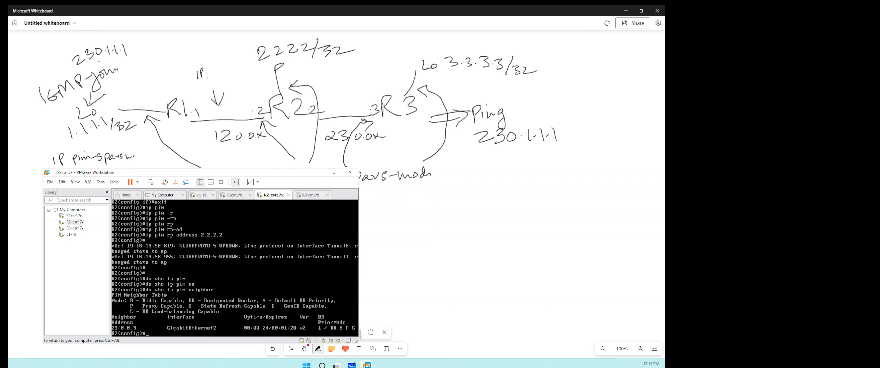
- Switch to router R1 and display the running configuration of interface lo0
key(ctrl+alt)
click(232, 196)
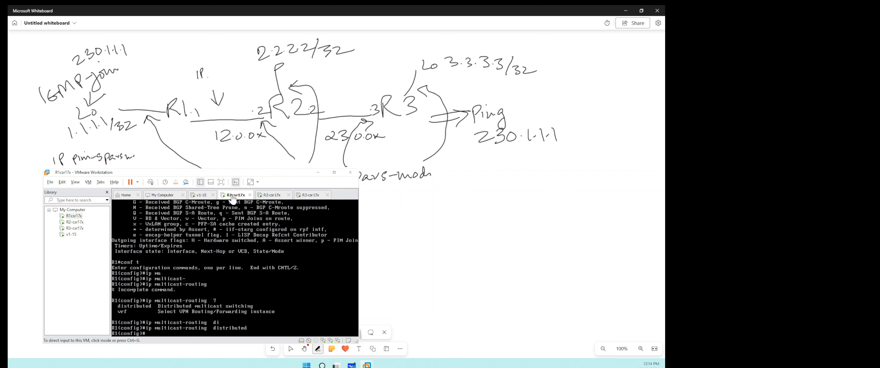
click(225, 247)
text(do sho run in lo0)
key(Return)
- Enable ip pim sparse-mode on loopback interface lo0 of R1
text(int)
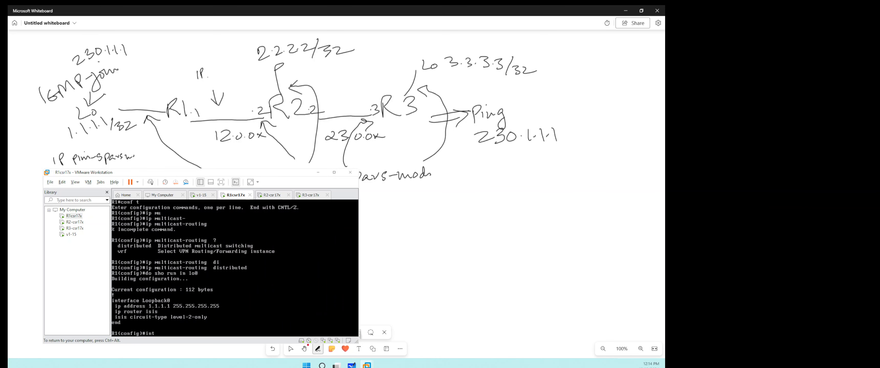
text( lo0)
key(Return)
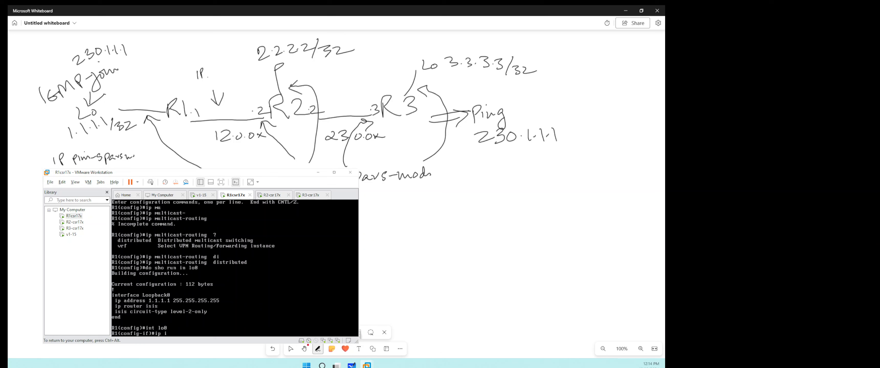
text(ip pim)
key(Tab)
text(sp)
key(Tab)
text(m)
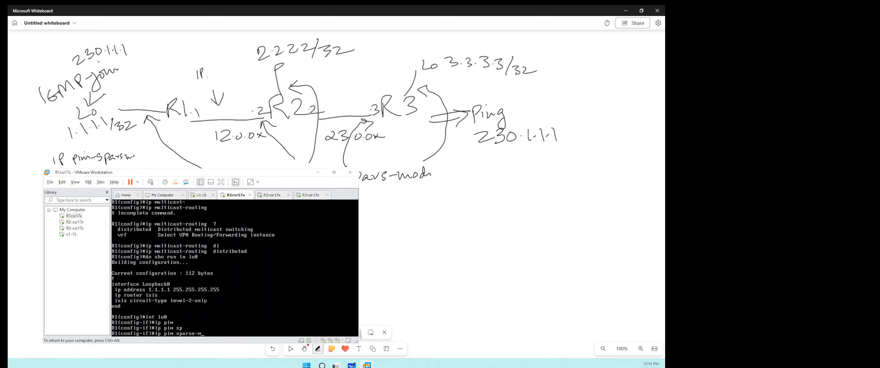
key(Tab)
key(Return)
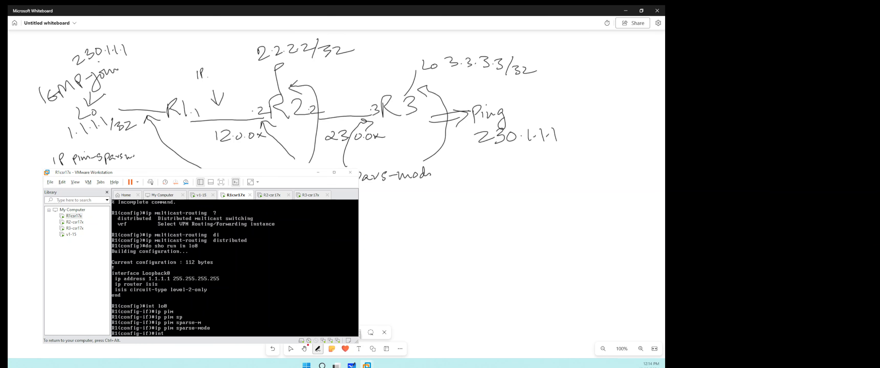
- Display the running configuration of interface g1 on R1
text(int)
key(BackSpace)
key(BackSpace)
text(do sho)
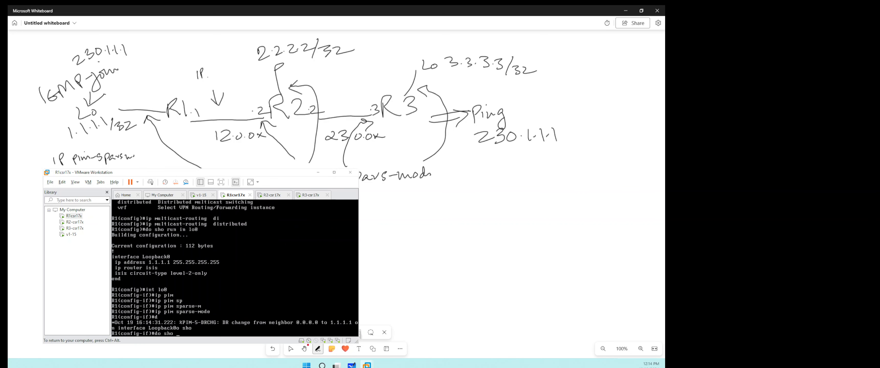
text( run ing)
key(BackSpace)
text(t g1)
key(Return)
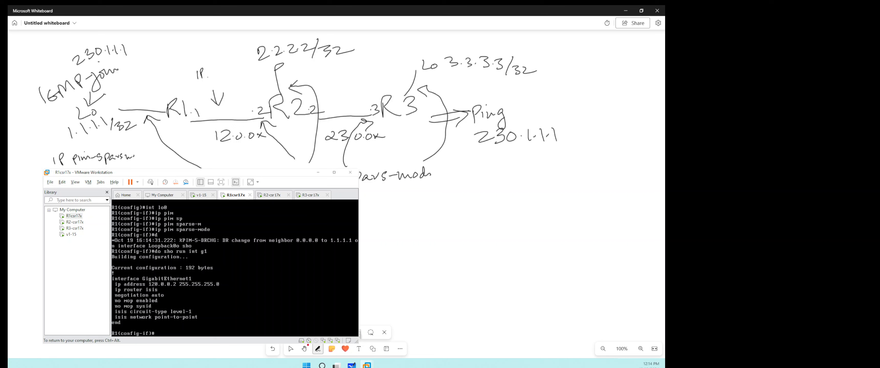
- Enable ip pim sparse-mode on interface g1 of R1
text(int g1)
key(Return)
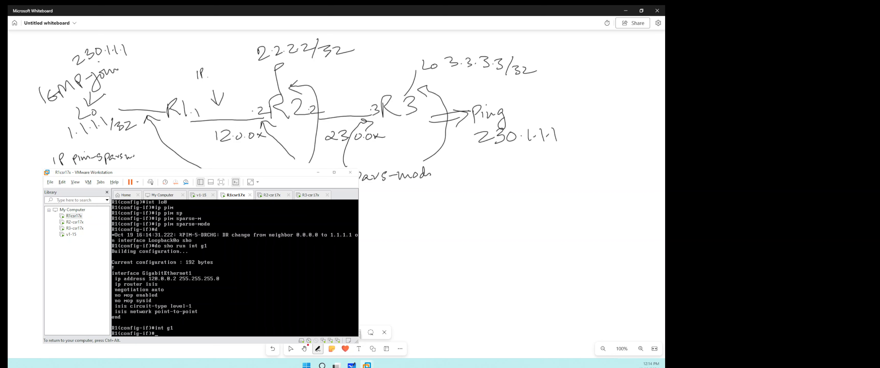
text(ippim)
key(Tab)
key(BackSpace)
key(BackSpace)
key(BackSpace)
text(pim)
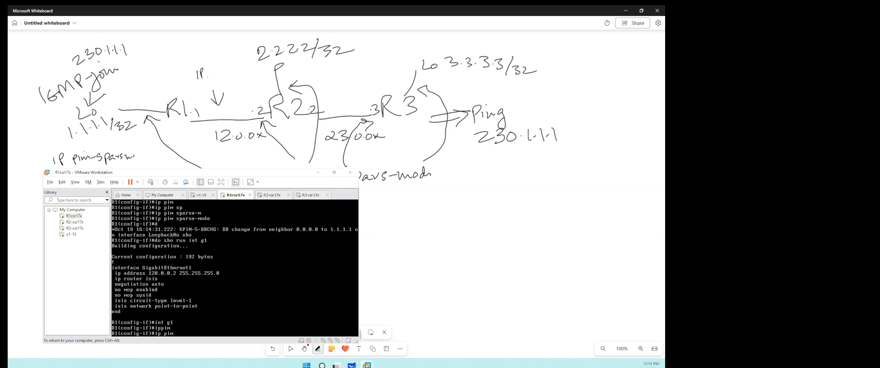
key(Tab)
text(sp)
key(Tab)
text(m)
key(Tab)
key(Return)
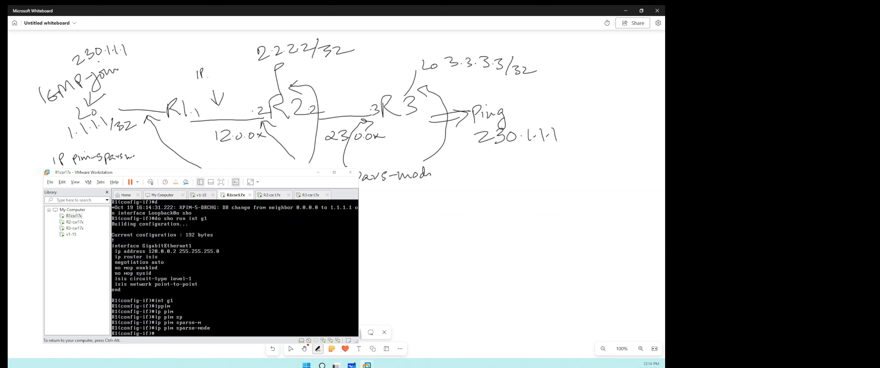
- Leave R1's interface configuration and set the PIM rendezvous point with ip pim rp-address 2.2.2.2
text(exit)
key(Return)
text(ip p)
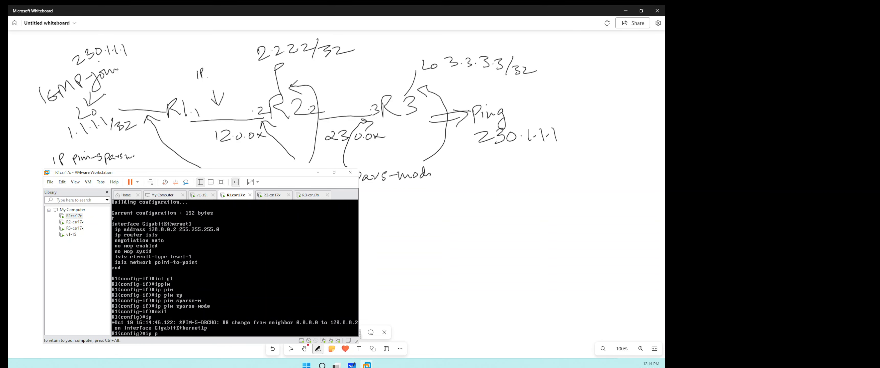
text(im)
key(Tab)
text(rp)
key(Tab)
text(-a)
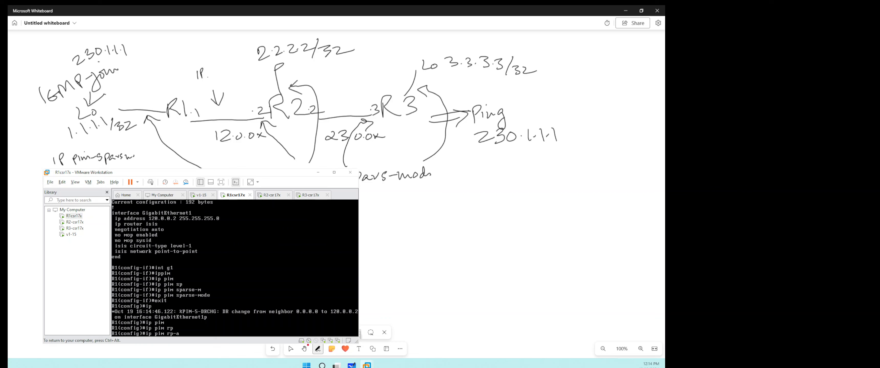
text(d)
key(Tab)
text(2.2.2)
key(Return)
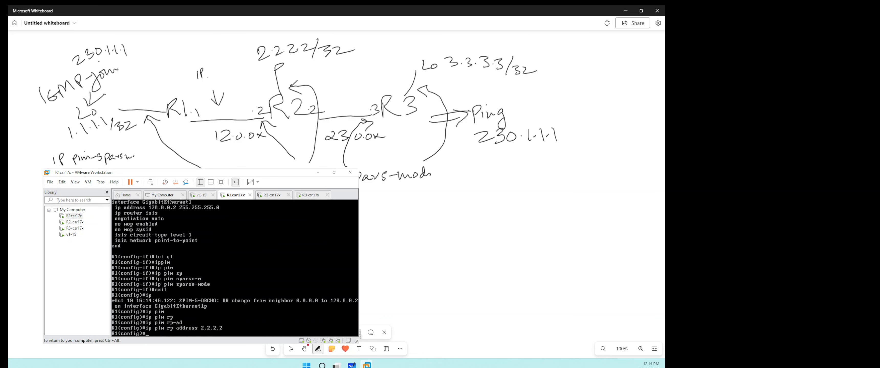
- Enter interface configuration mode for loopback l0 on R1
text(int l0)
key(Return)
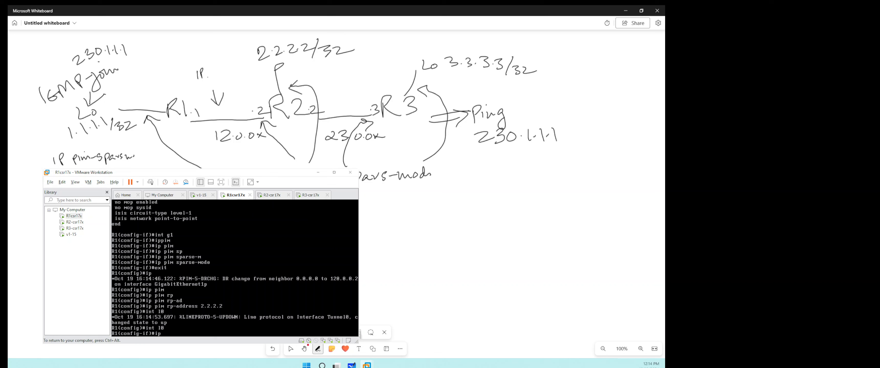
- Switch to R3's console and leave configuration mode for the privileged prompt
key(ctrl+alt)
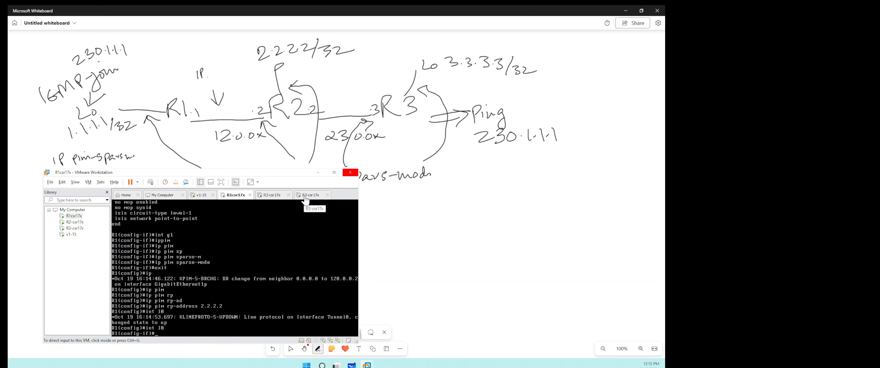
click(305, 196)
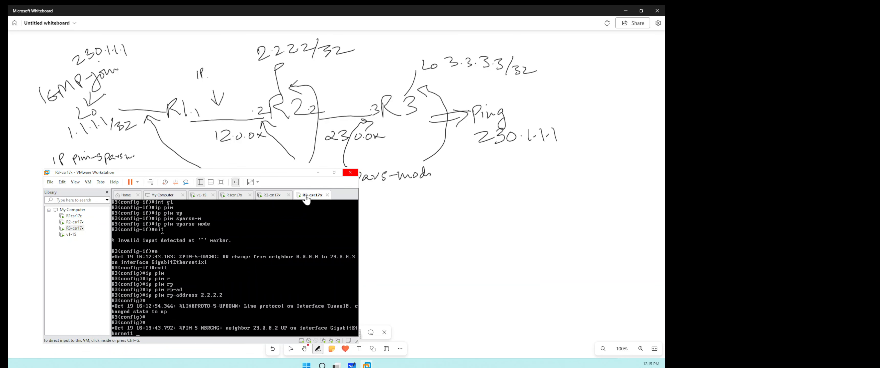
click(309, 244)
key(Return)
key(Return)
key(ctrl+z)
key(Return)
key(Return)
key(Return)
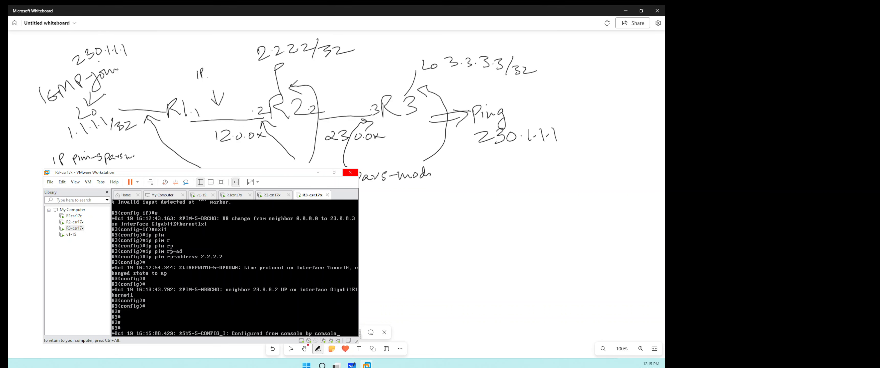
key(Return)
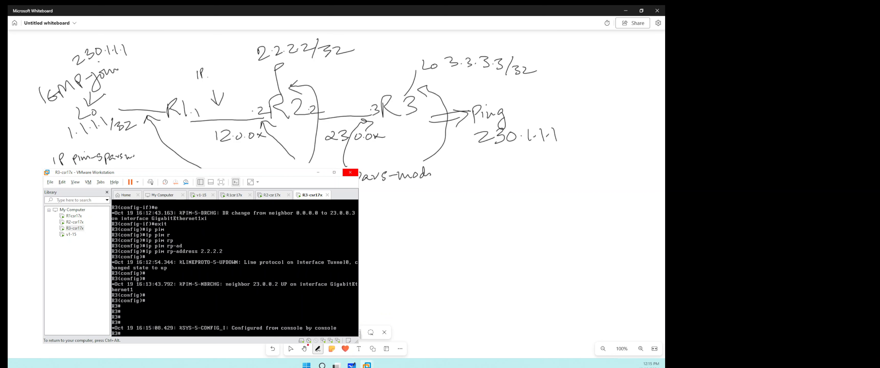
- Ping the multicast group 230.1.1.1 from R3 twice
text(ping 230.1.1.1)
key(Return)
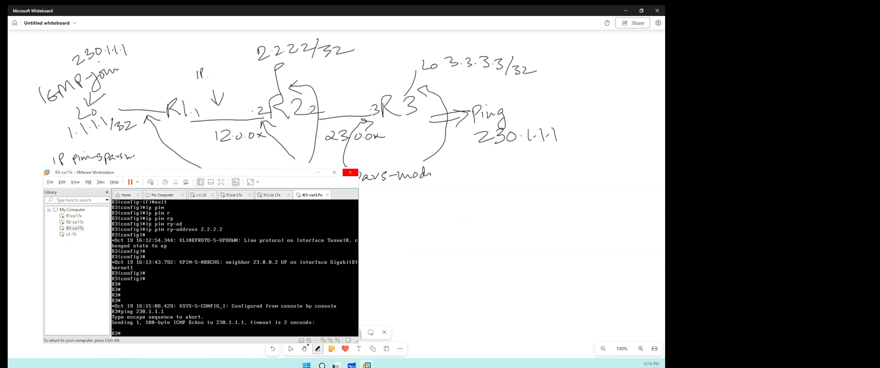
key(Up)
key(Return)
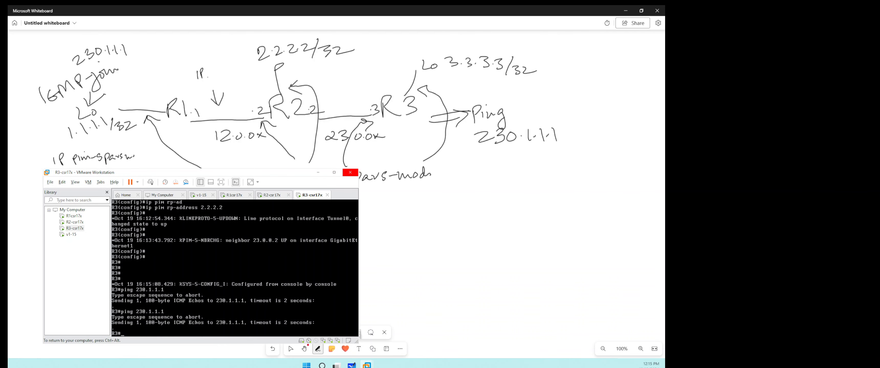
- Display R3's full multicast routing table with show ip mroute
key(Return)
key(Return)
text(sho ip mro)
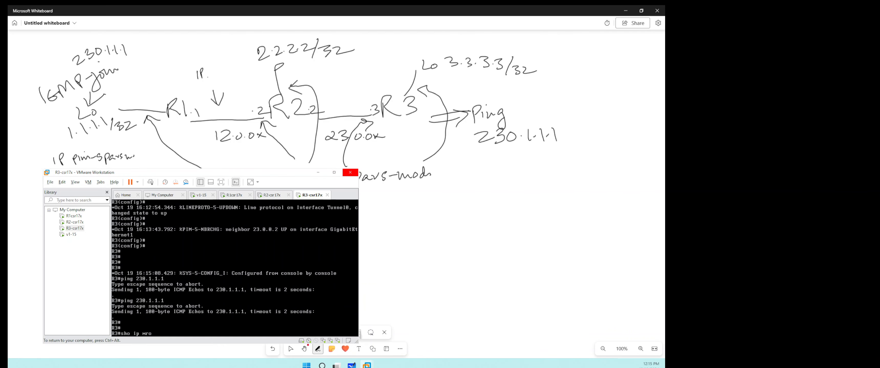
text(ute)
key(Return)
key(space)
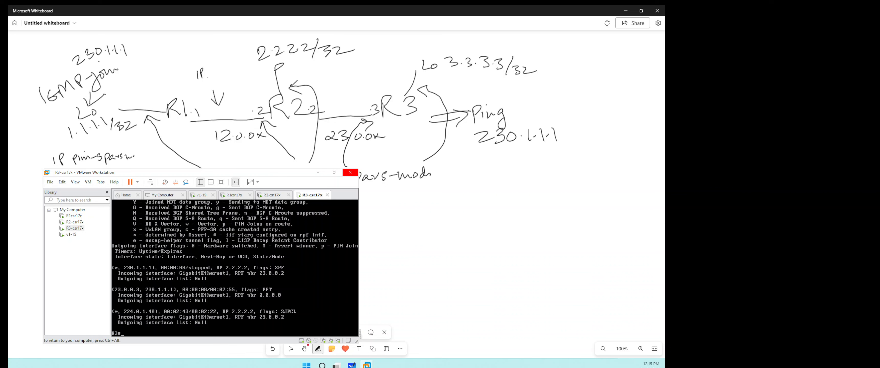
- On R1, join loopback interface lo0 to the multicast group with ip igmp join-group 230.1.1.1
key(ctrl+alt)
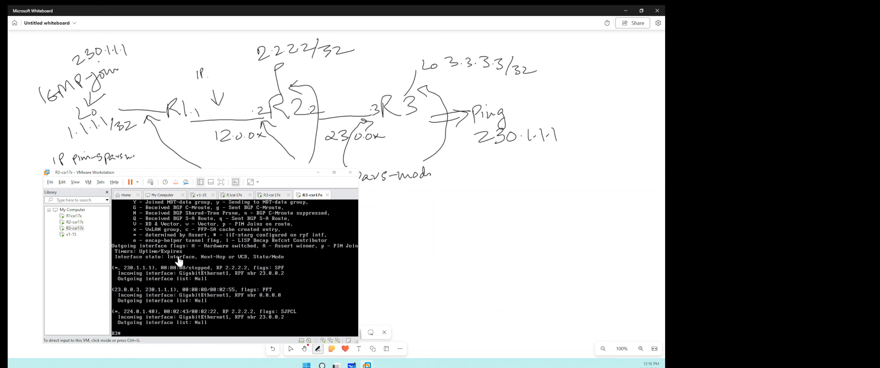
click(234, 195)
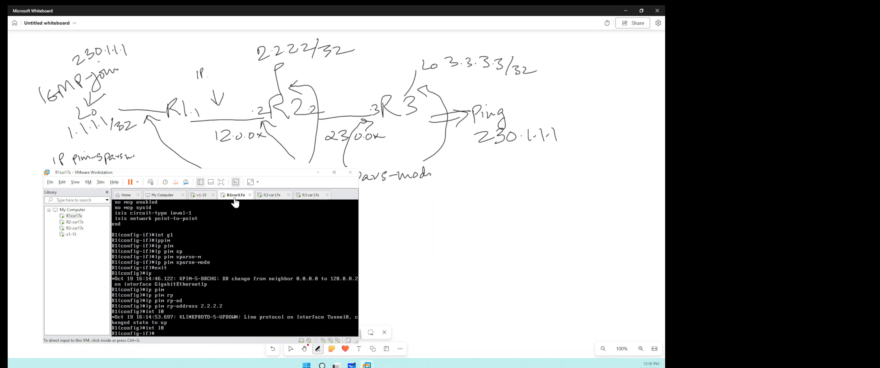
click(234, 252)
text(o0)
key(Return)
text(ip i)
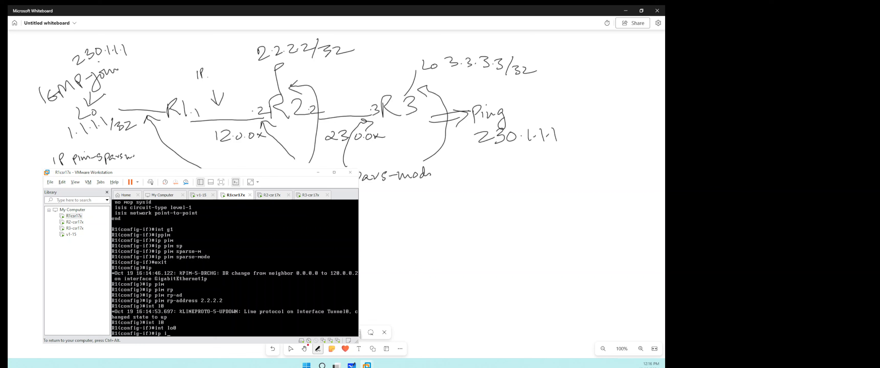
text(g)
key(Tab)
text(jo)
key(Tab)
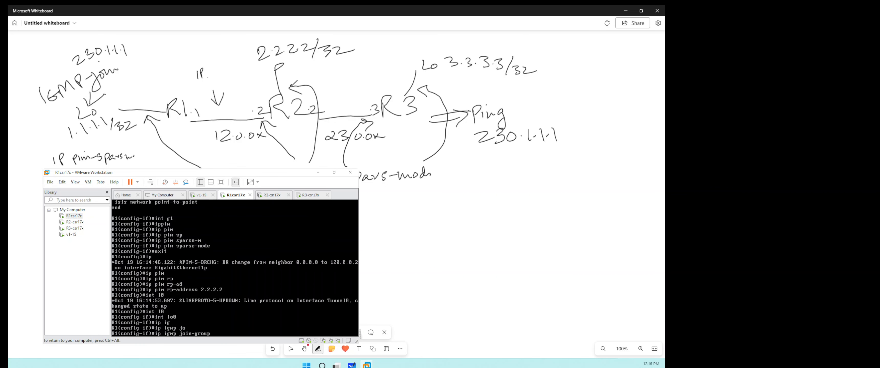
text(230.1.1.1)
key(Return)
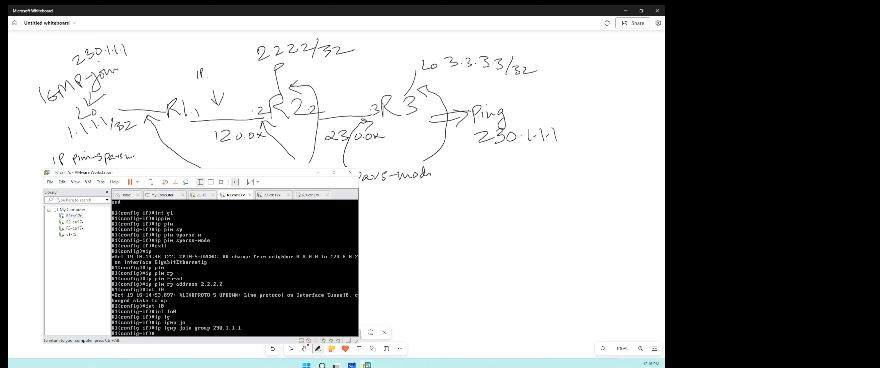
- Leave R1's configuration mode and display its full multicast routing table
key(ctrl+z)
key(Return)
text(sho ip)
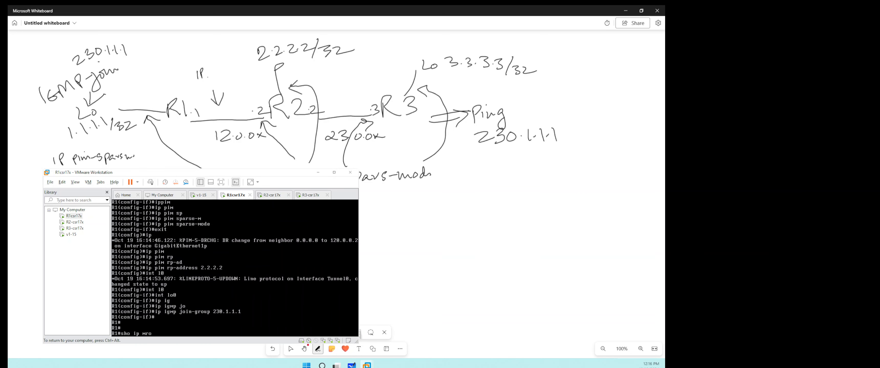
text( mro)
key(Return)
key(space)
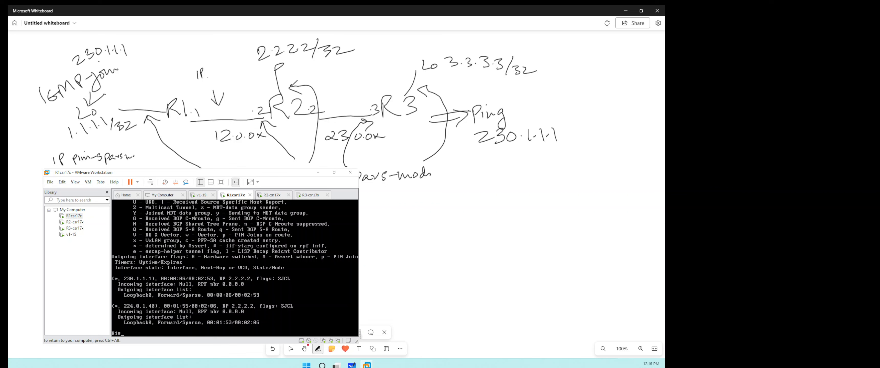
- On R2, leave configuration mode and display the multicast routing table with show ip mroute, running it twice
key(ctrl+alt)
click(269, 196)
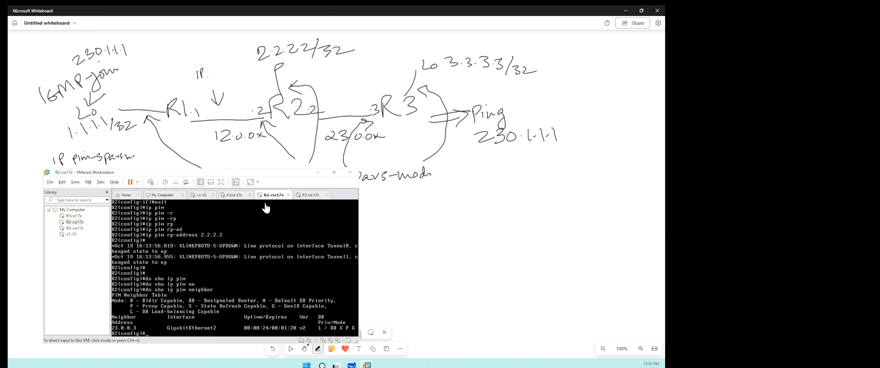
click(255, 250)
text(exit)
key(Return)
text(sho)
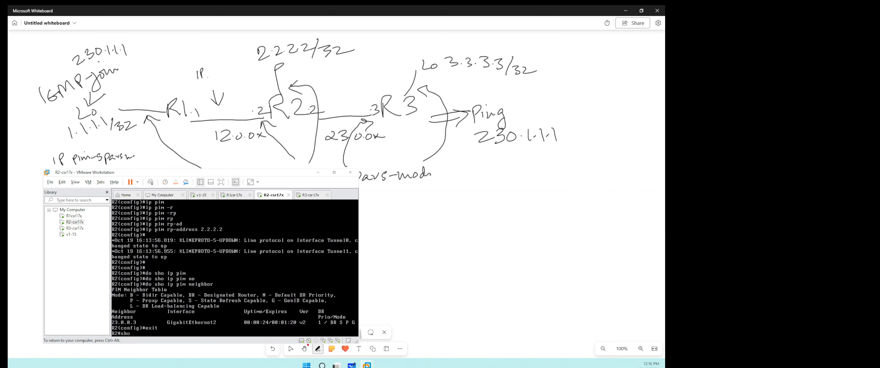
text( ip mroute)
key(Return)
key(space)
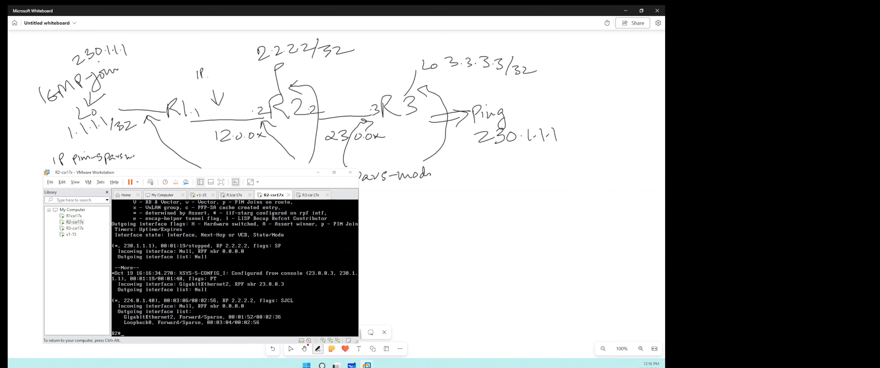
key(Up)
key(Return)
key(space)
key(ctrl+alt)
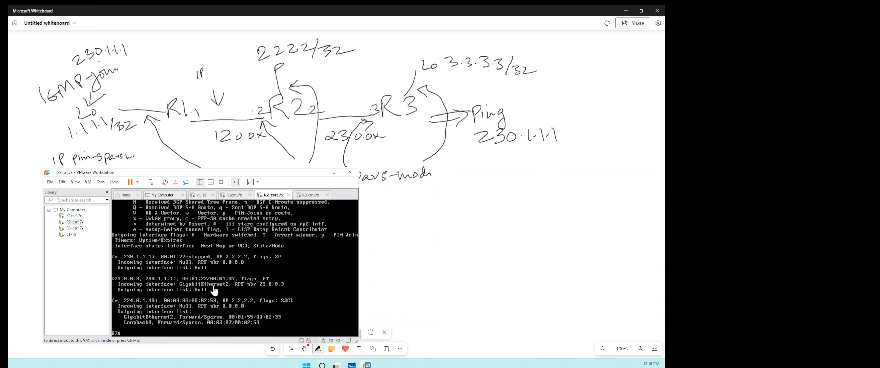
- Return to R3's console and ping the multicast group 230.1.1.1 three times
click(309, 195)
click(273, 269)
key(Return)
key(Return)
key(Return)
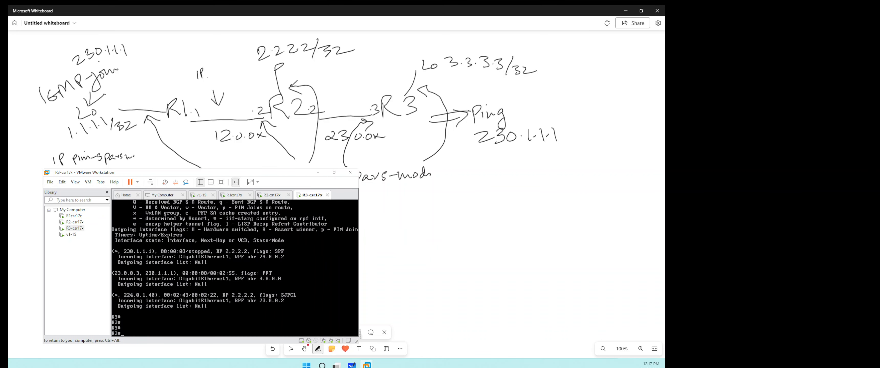
text(ping 230.1.1.1)
key(Return)
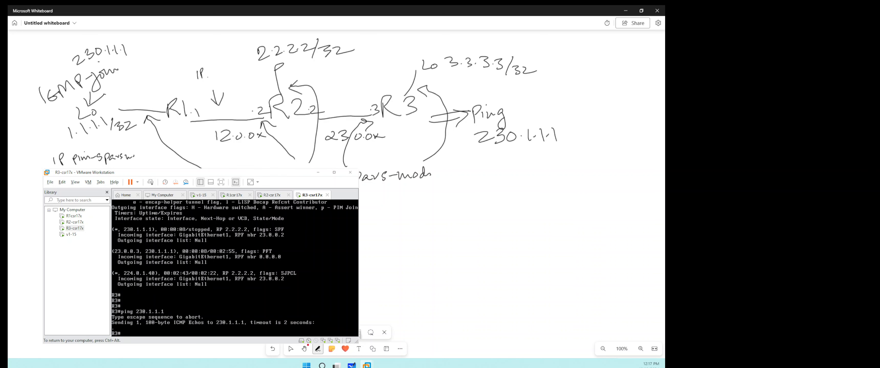
key(Up)
key(Return)
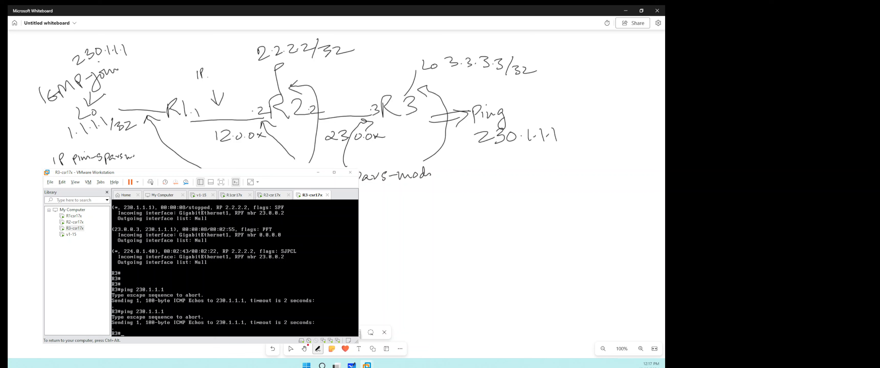
key(Up)
key(Return)
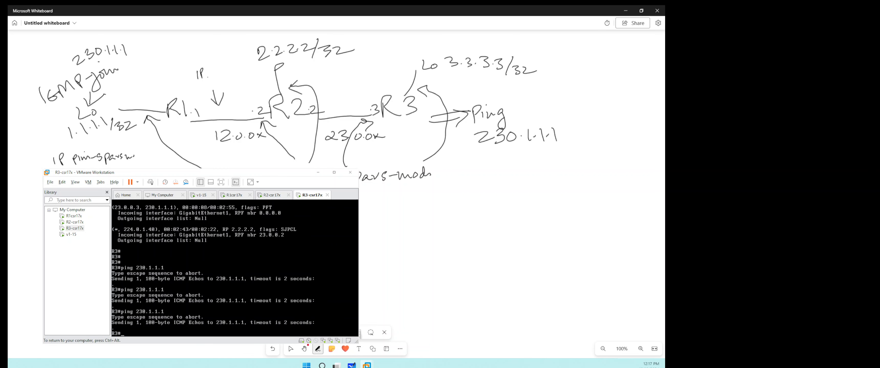
- Display R3's PIM neighbor table with show ip pim neighbor
text(sho ip im)
key(Tab)
text(pi)
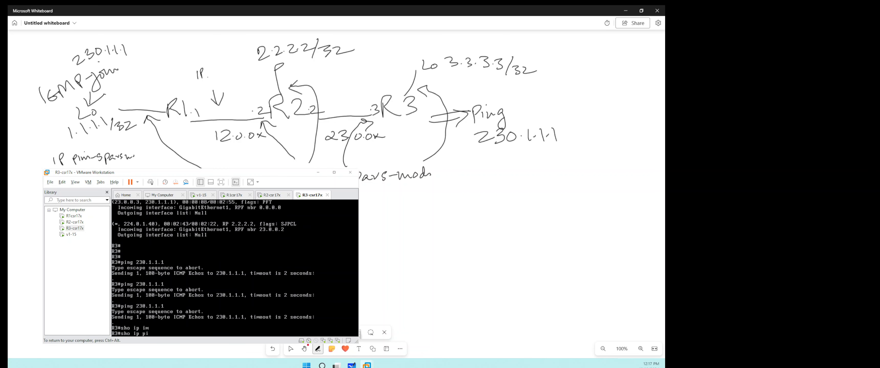
text(m)
key(Tab)
text(ne)
key(Tab)
key(Return)
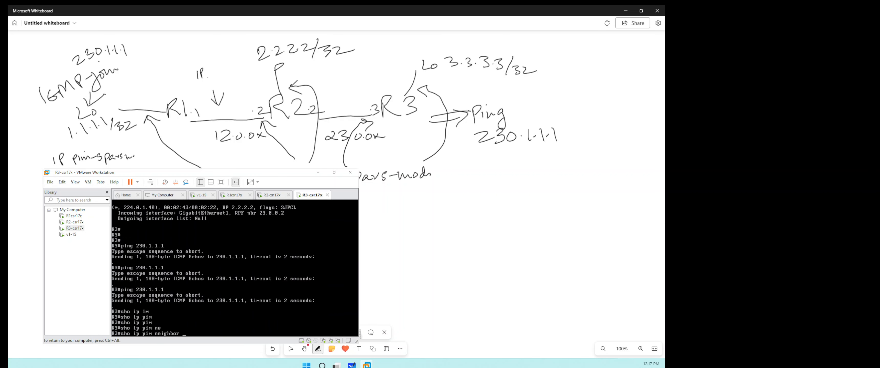
- Switch to R2's console and display its PIM neighbor table
key(ctrl+alt)
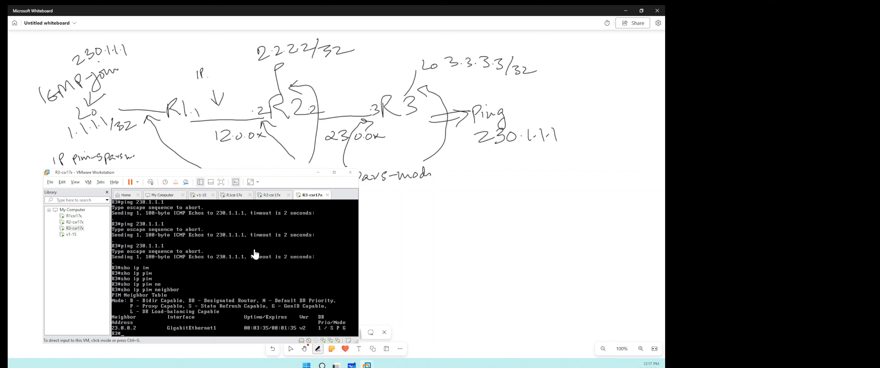
click(271, 197)
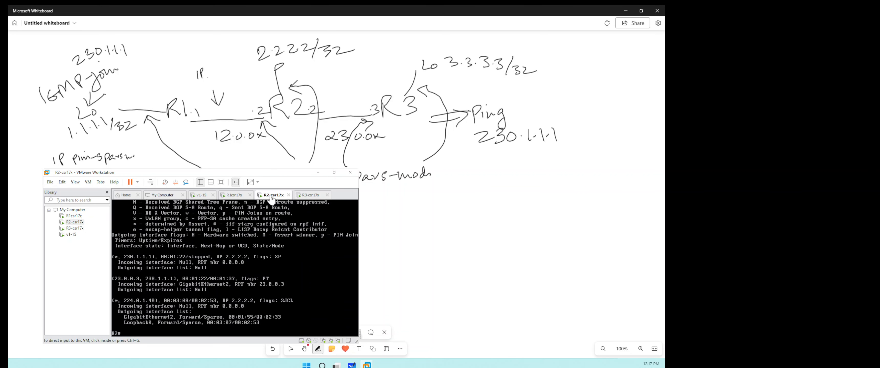
click(270, 215)
text(sho ip pim)
key(Tab)
text(ne)
key(Tab)
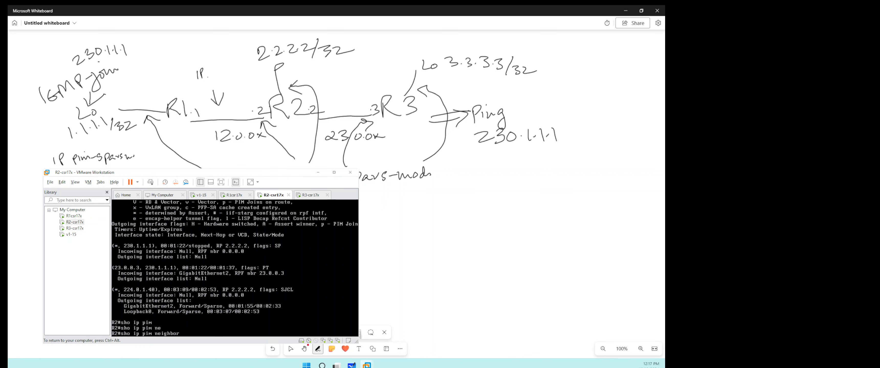
key(Return)
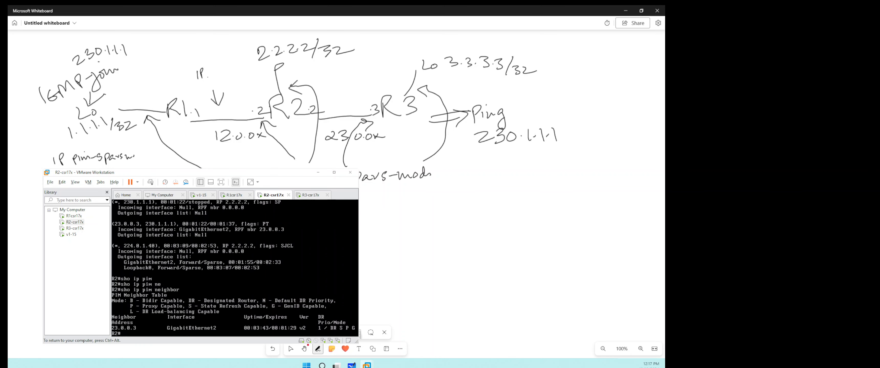
- Display the running configuration of interface g1 on R2
text(sho ru int g1)
key(Return)
- Enter R2's global configuration mode and display the running configuration of interface g2 from there
text(conf t)
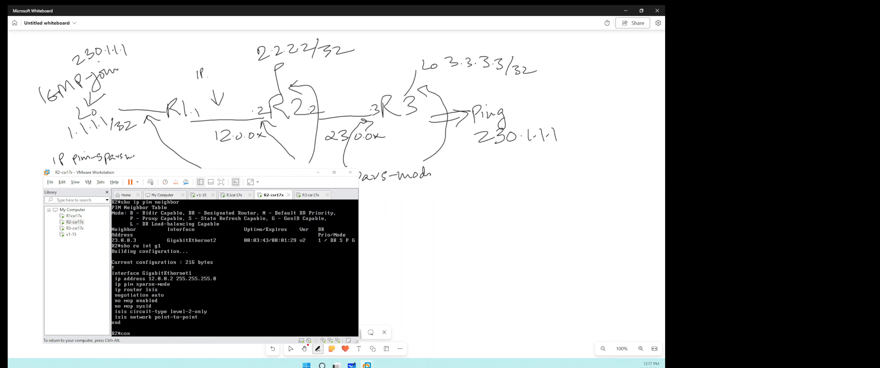
key(Return)
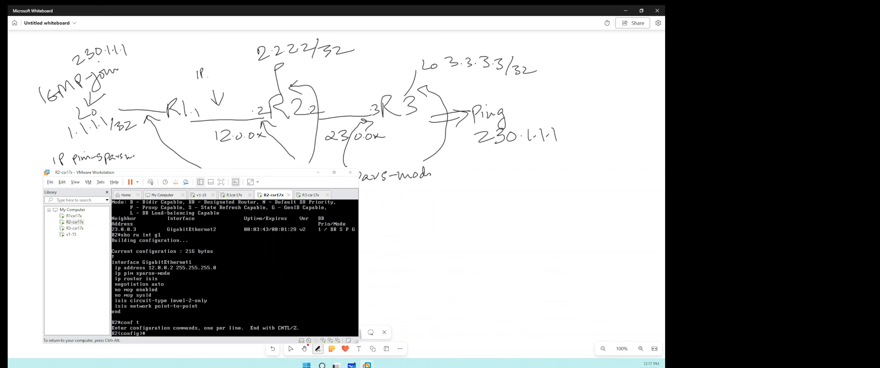
text(do sh orun)
key(BackSpace)
key(BackSpace)
key(BackSpace)
text(o run int)
key(Return)
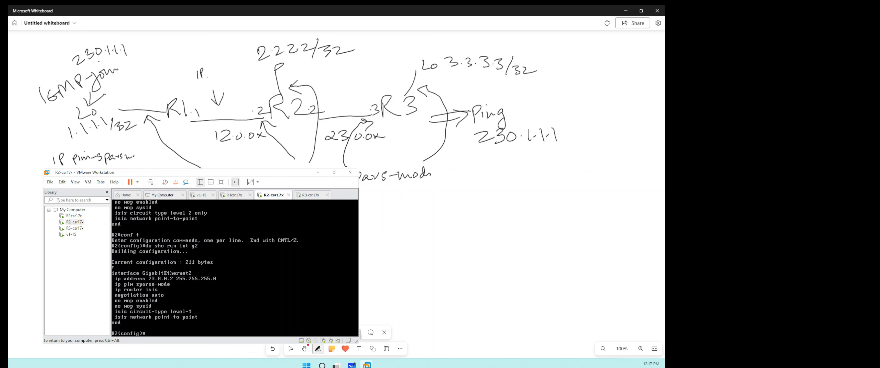
- Leave R2's configuration mode and display the running configuration of loopback interface l0
key(ctrl+z)
text(sho run int)
key(Tab)
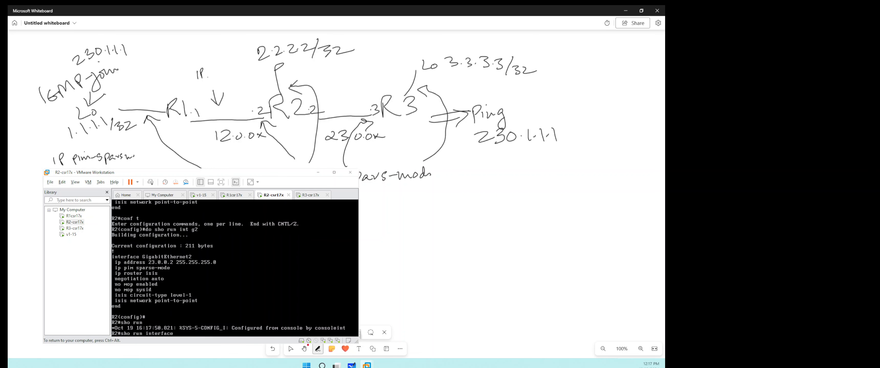
key(BackSpace)
key(BackSpace)
key(BackSpace)
key(BackSpace)
key(BackSpace)
key(BackSpace)
key(BackSpace)
key(BackSpace)
key(BackSpace)
key(BackSpace)
text(n int l0)
key(Return)
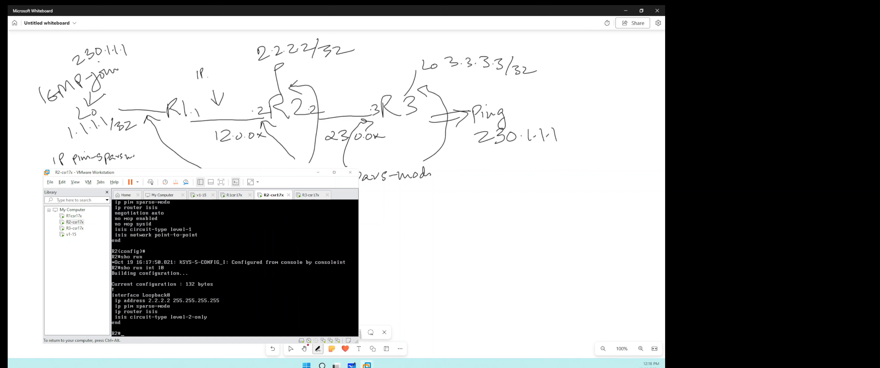
- Display the running configuration of interface g2 and of interface g1 on R2
text(sho run int g2)
key(Return)
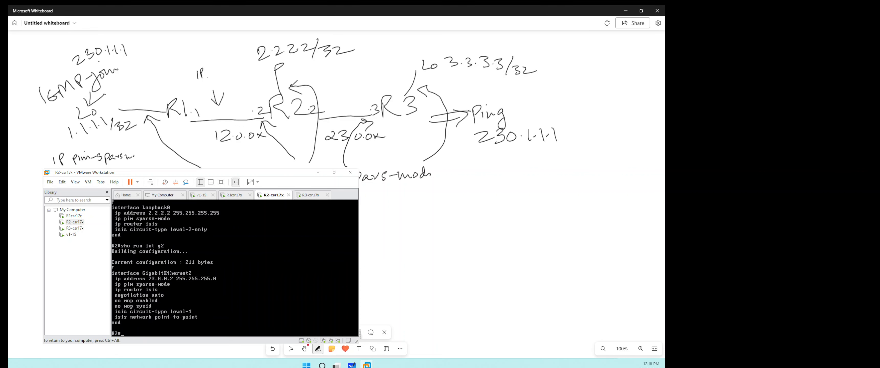
key(Up)
key(BackSpace)
text(1)
key(Return)
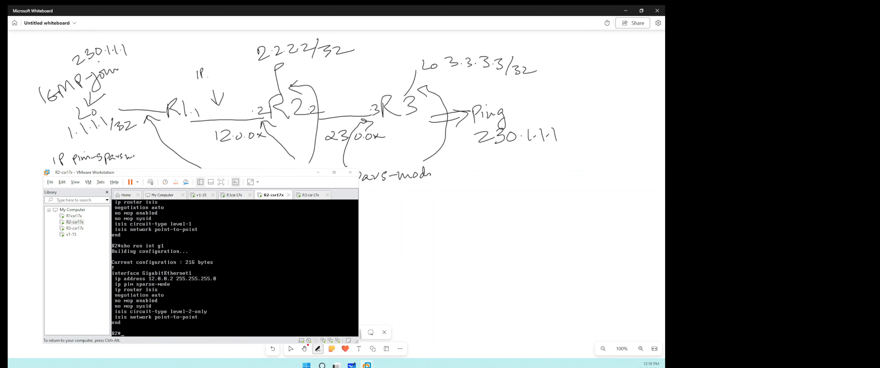
- Display R2's PIM neighbor table
text(sho ip pim)
key(Tab)
text(ne)
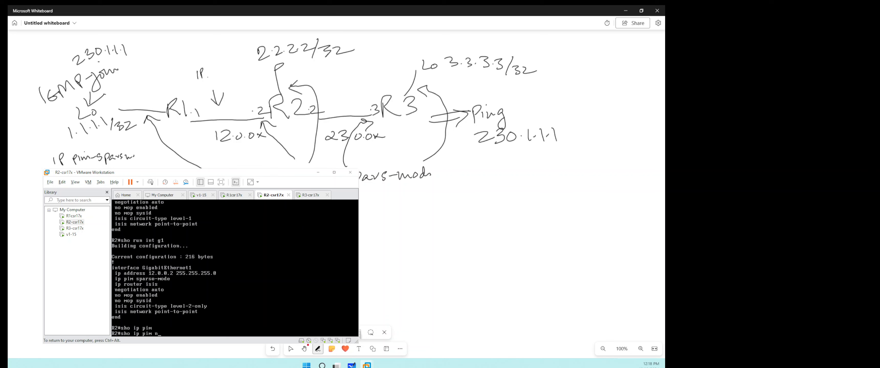
key(Tab)
key(Return)
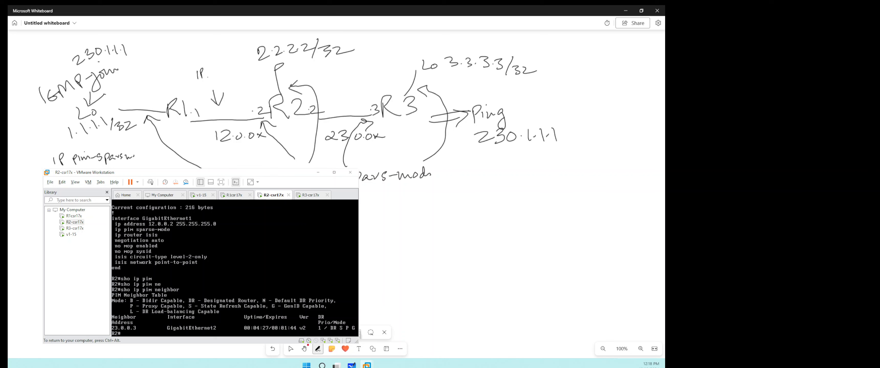
- Display the running configuration of R2's interface g1 again
text(sho run int g1)
key(Return)
- Switch to R1's console and display the running configuration of interface g1
key(ctrl+alt)
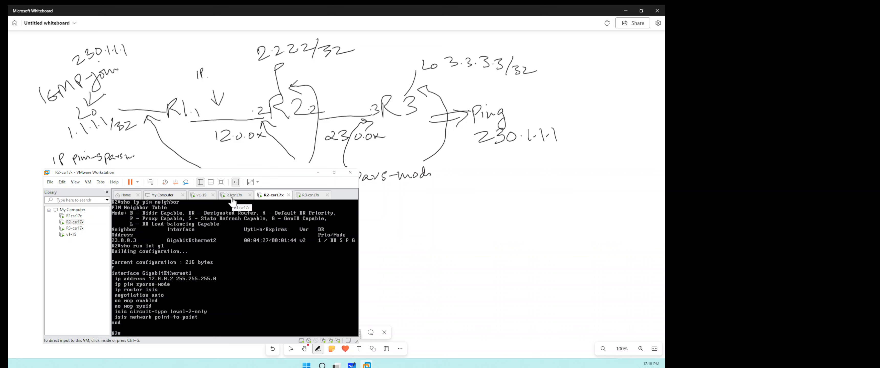
click(233, 200)
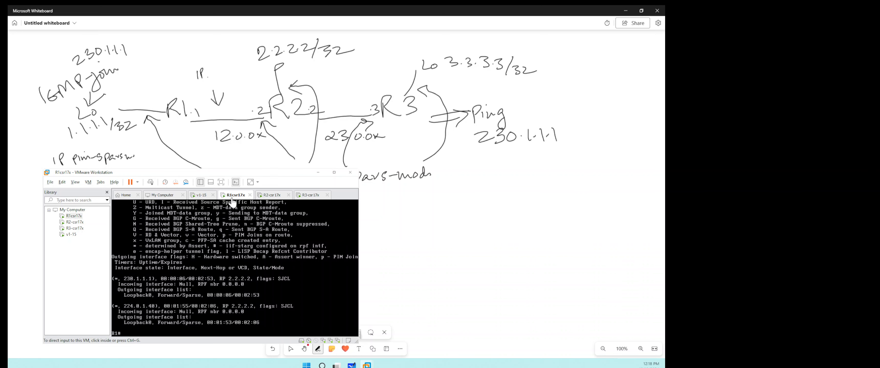
click(232, 202)
text(sho run int g1)
key(Return)
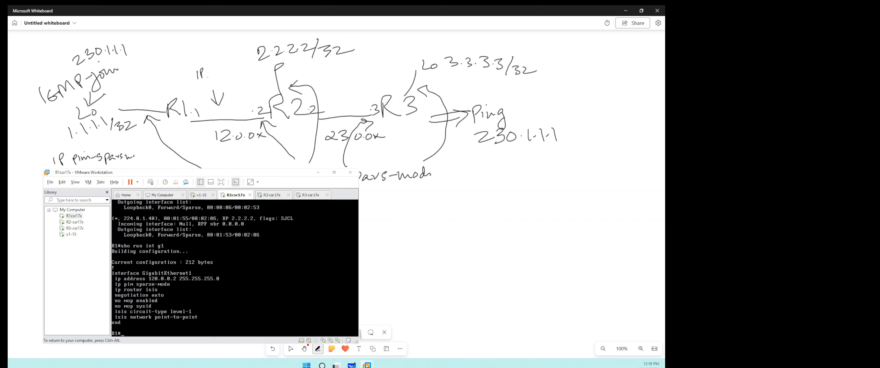
key(ctrl+alt)
key(ctrl+d)
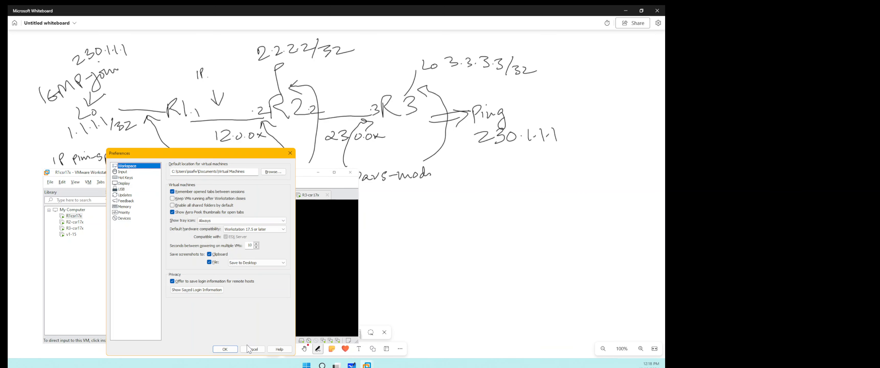
click(251, 350)
- Display the running configuration of interface g2 on R1
click(243, 293)
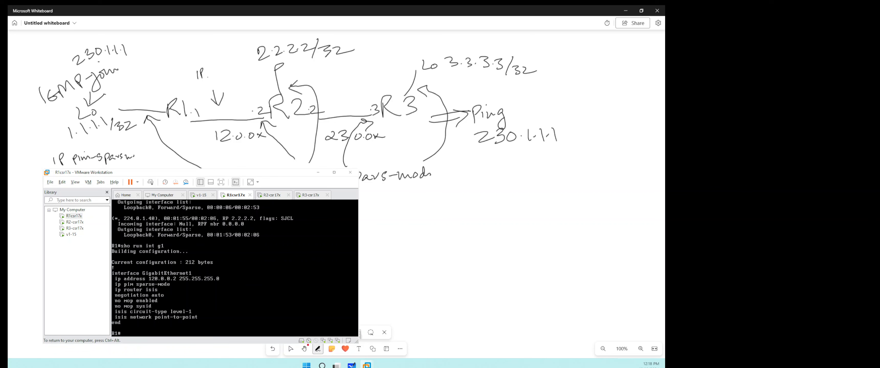
key(Up)
key(Return)
key(ctrl+alt)
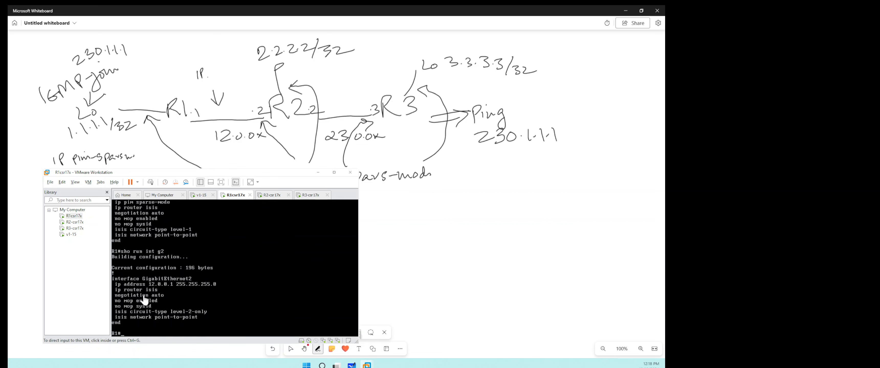
- Enable PIM sparse mode on R1's interface g2 and leave configuration mode
click(215, 283)
text(conf t)
key(Return)
text(int g2)
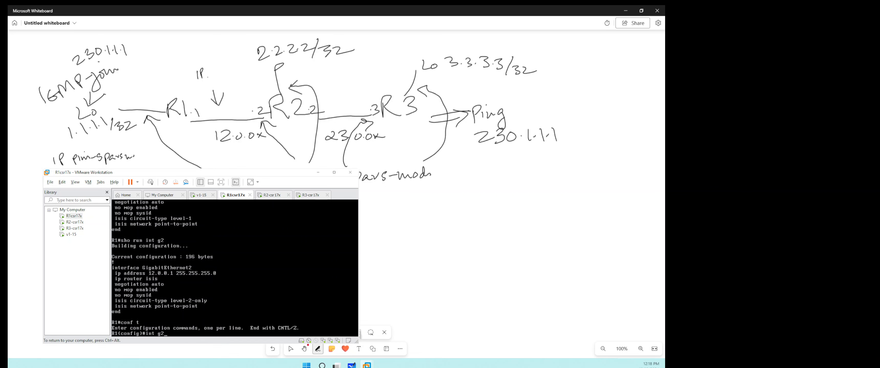
key(Return)
text(ip pim)
key(Tab)
text(s)
key(Tab)
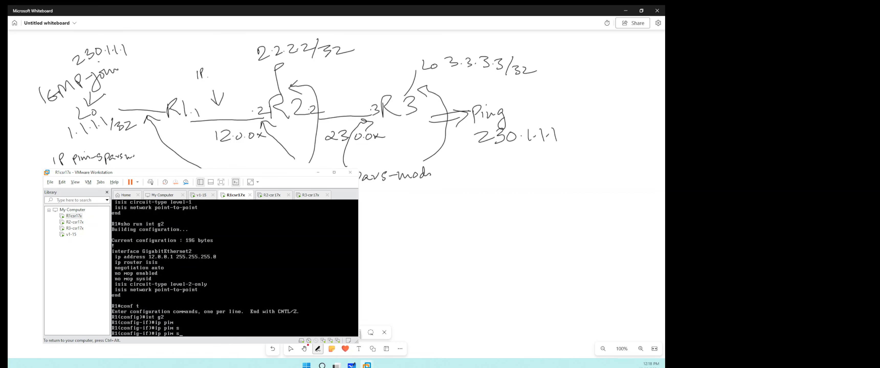
text(p)
key(Tab)
text(arse-)
key(Tab)
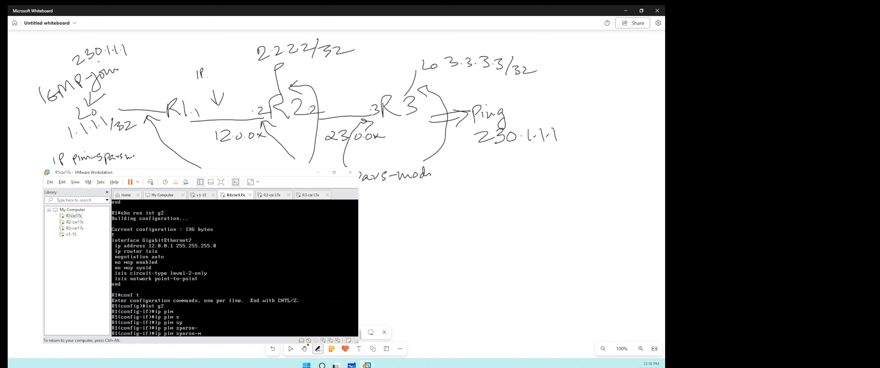
text(m)
key(Tab)
key(Return)
key(ctrl+z)
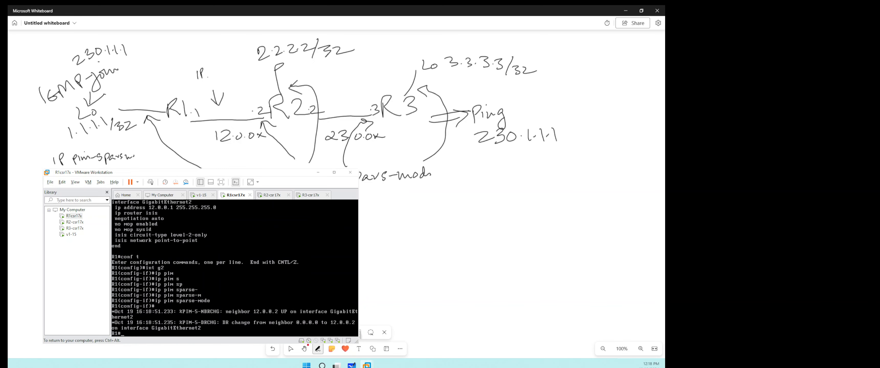
- Switch to R2's console and display the PIM neighbor table to check its adjacencies
key(ctrl+alt)
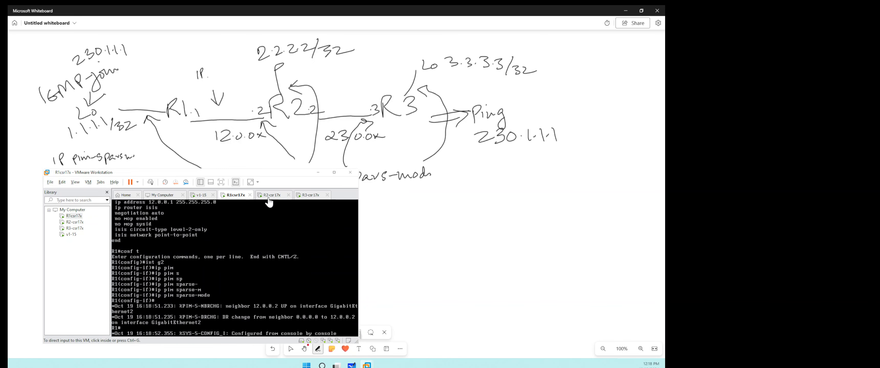
click(270, 197)
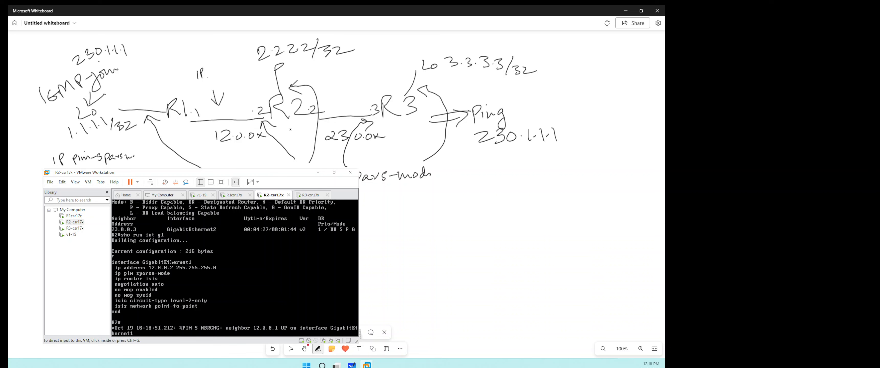
click(234, 253)
key(Return)
key(Return)
text(sh)
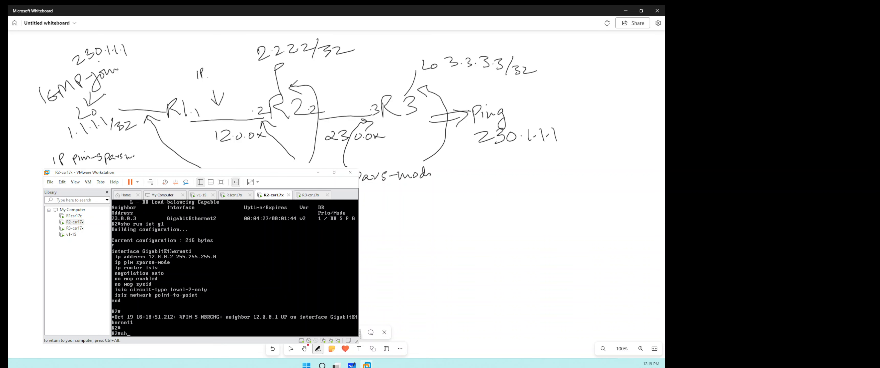
text(o ip pim ne)
key(Tab)
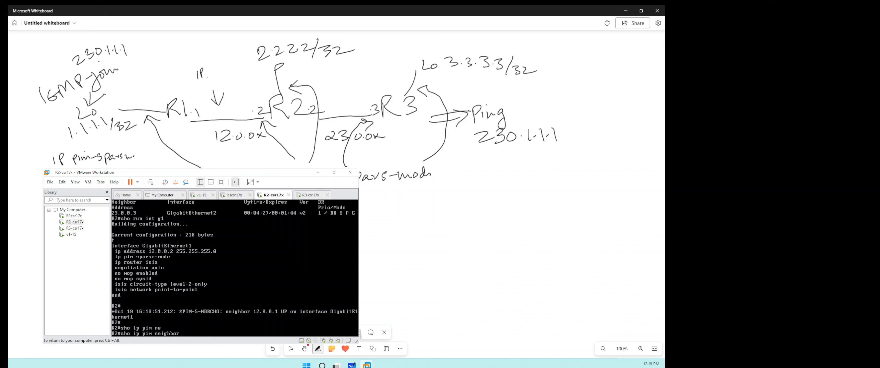
key(Return)
- Switch to R3's console and ping the multicast group 230.1.1.1
key(ctrl+alt)
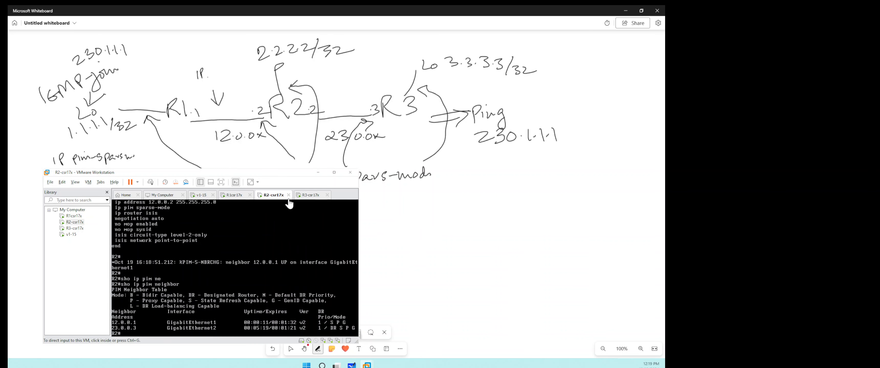
click(310, 198)
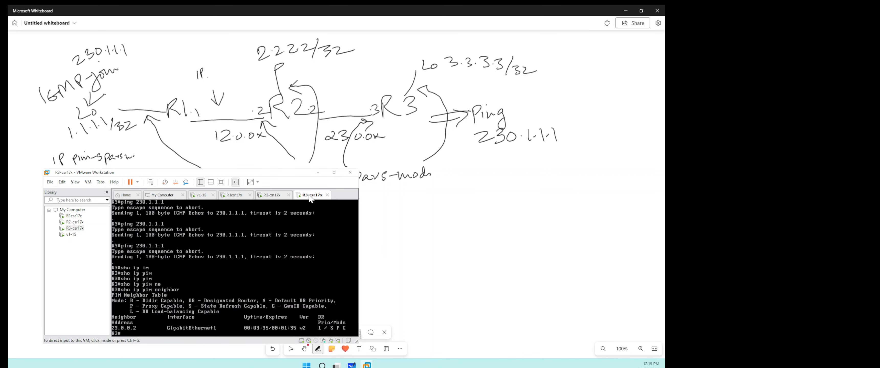
click(288, 260)
key(Return)
key(Return)
key(Return)
key(Up)
key(Up)
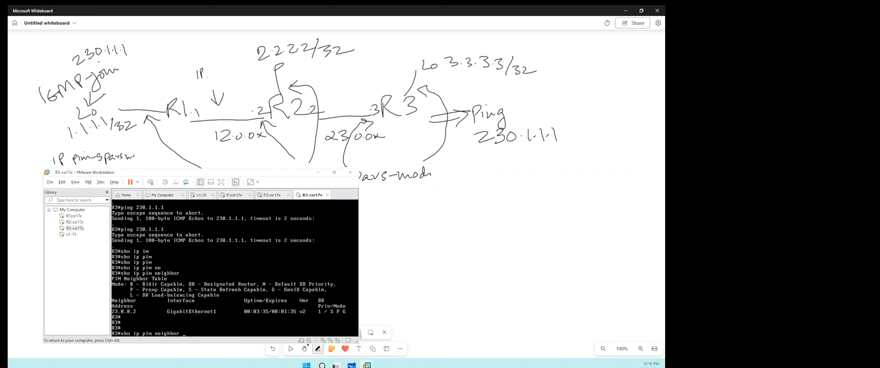
key(Return)
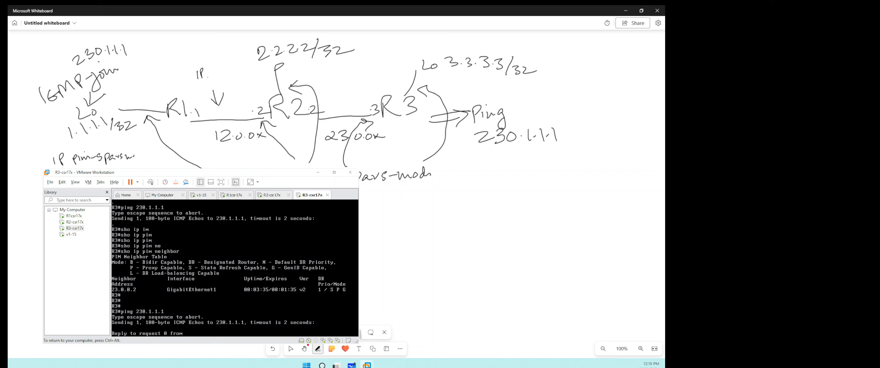
- Switch to R1's console and display the whole IP multicast routing table
key(ctrl+alt)
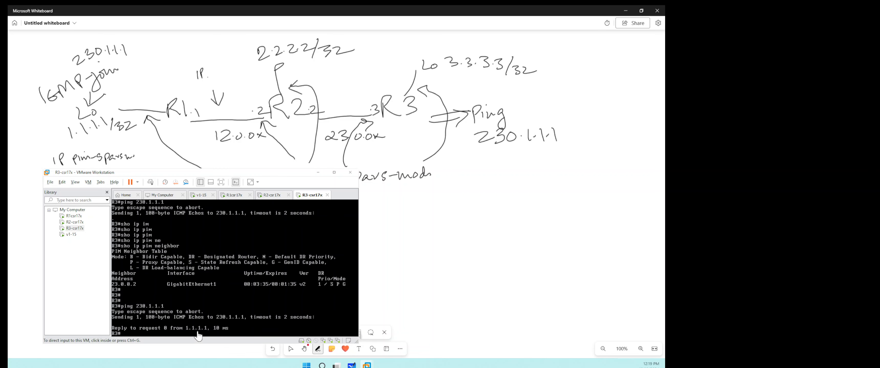
click(234, 196)
key(Return)
key(Return)
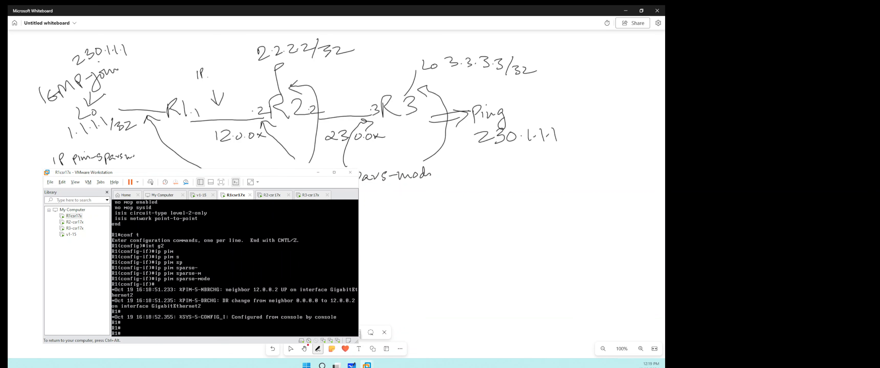
text(sho ip mroute)
key(Return)
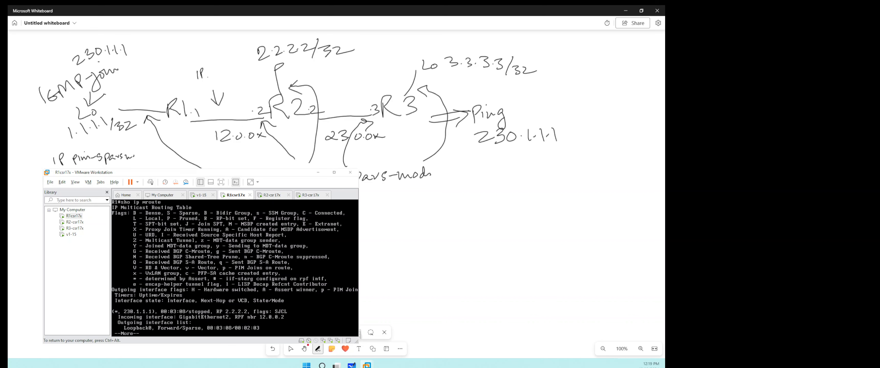
key(space)
- Switch to R2's console and display its IP multicast routing table
key(ctrl+alt)
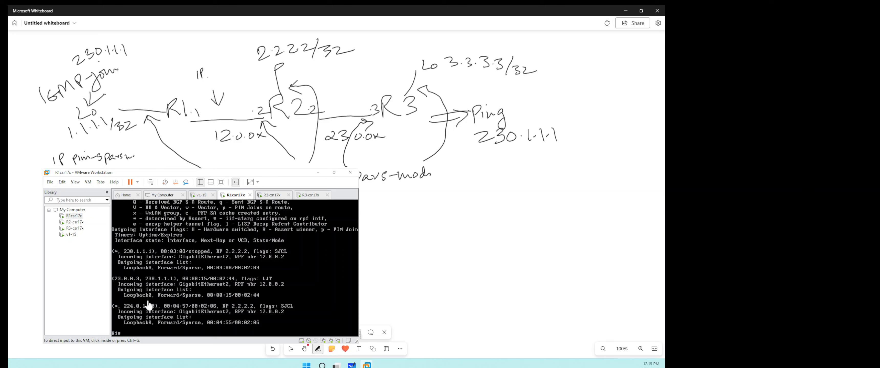
click(265, 197)
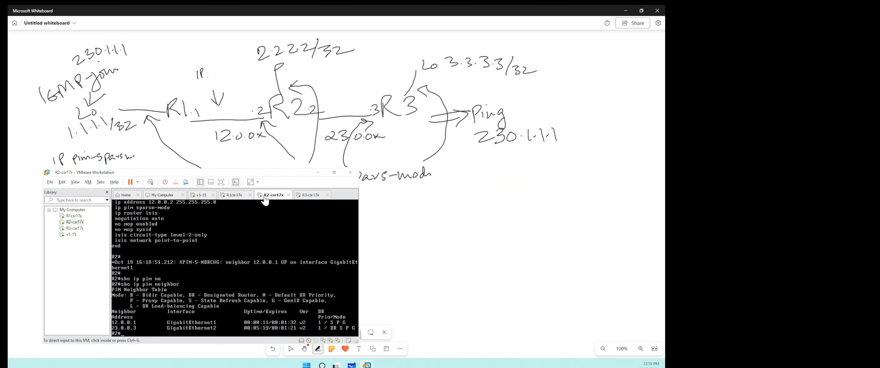
click(266, 260)
key(Return)
key(Return)
text(sho ip mroute)
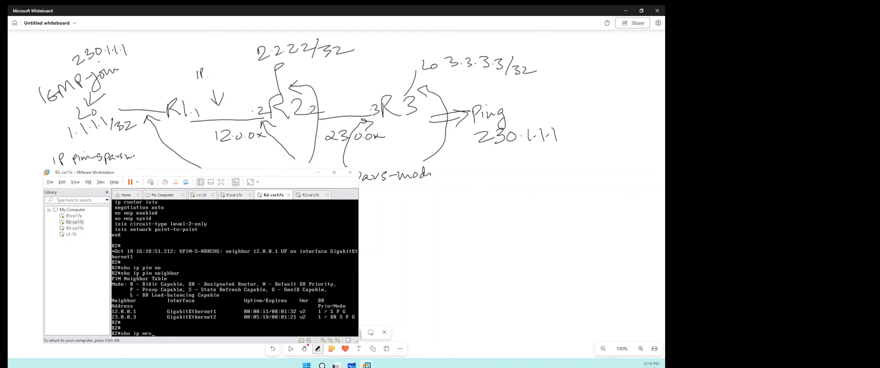
key(Return)
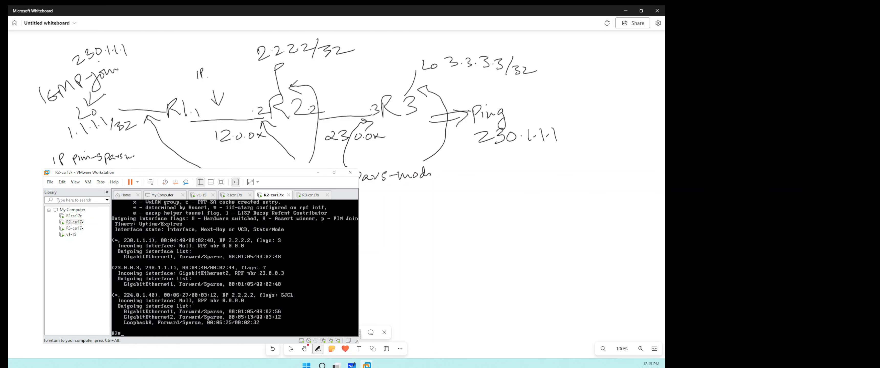
- Return to R1's console and display its IP multicast routing table again
key(ctrl+alt)
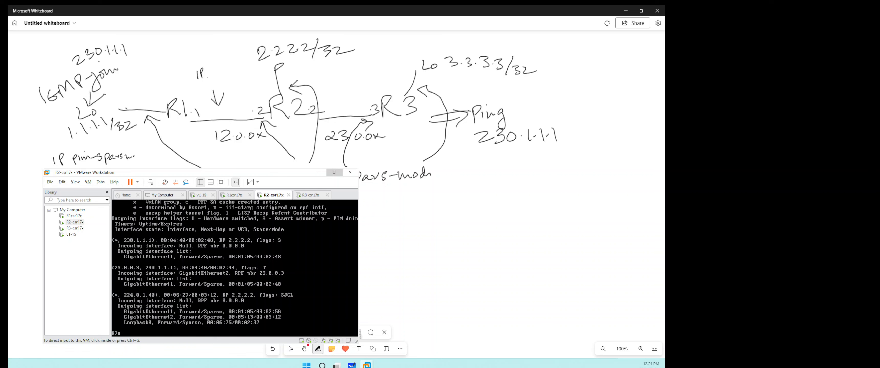
click(229, 200)
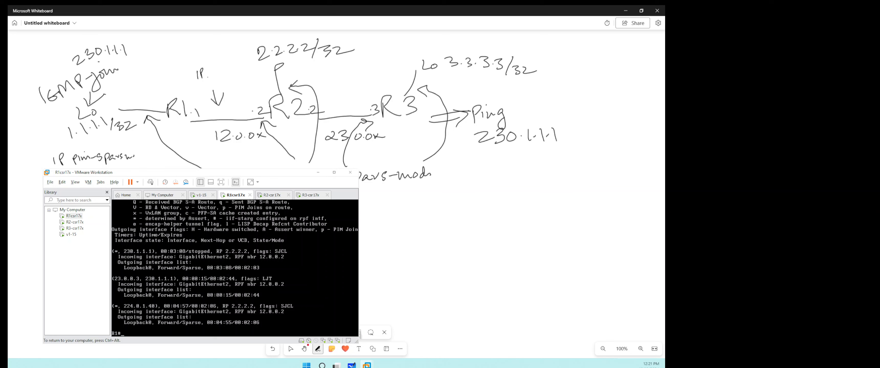
key(Return)
key(Up)
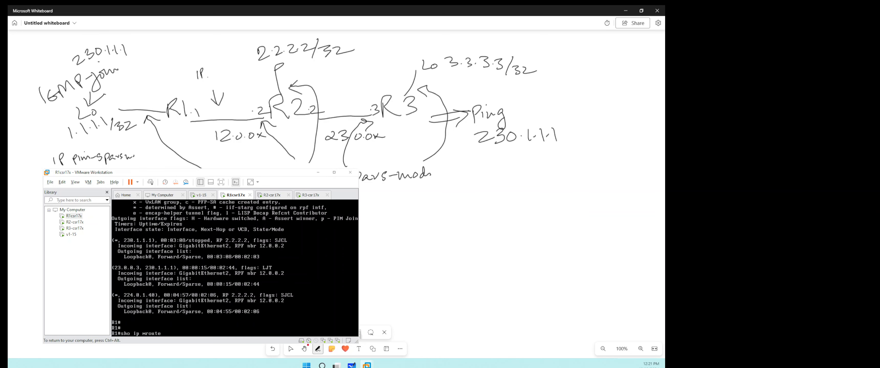
key(Return)
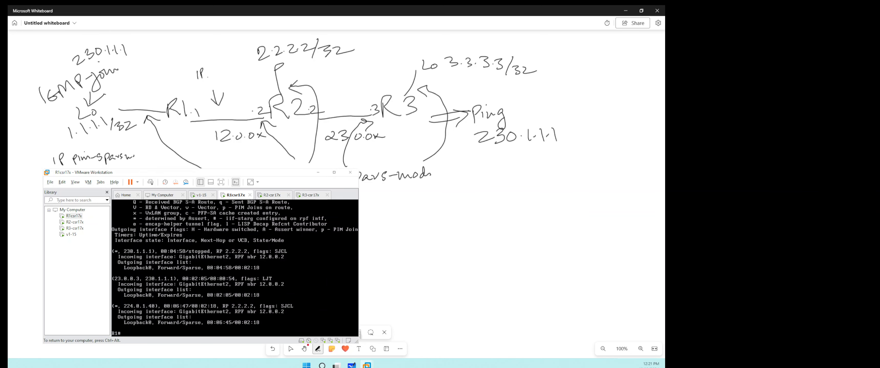
- Switch to R3's console and ping the multicast group 230.1.1.1 again
key(ctrl+alt)
click(306, 203)
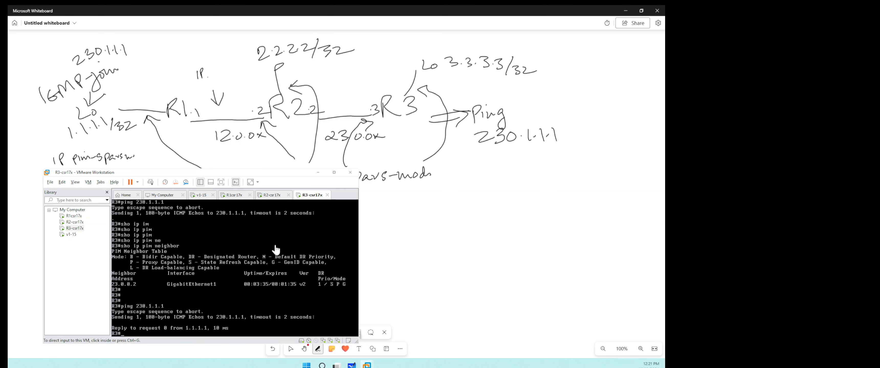
click(252, 255)
key(Return)
key(Return)
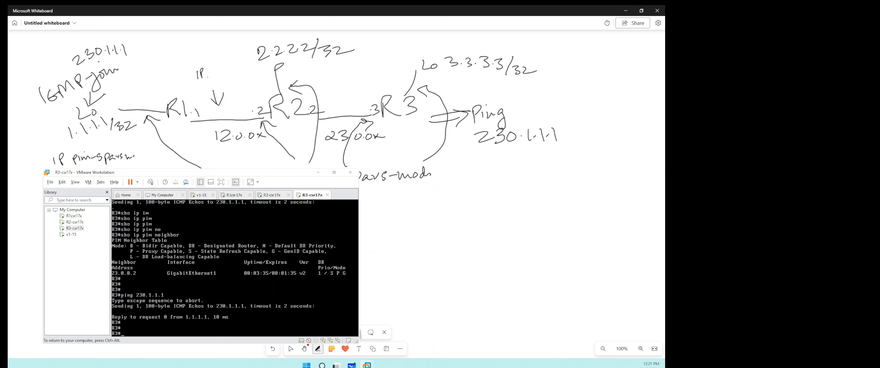
text(sho ip pim neighbor)
key(Up)
key(ctrl+alt)
click(243, 276)
key(Return)
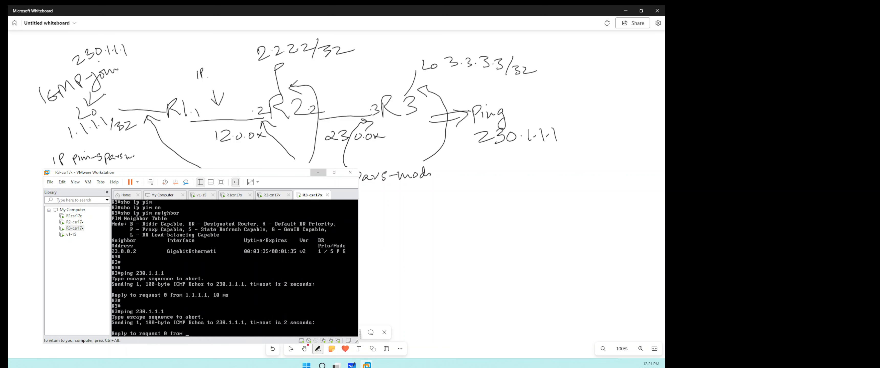
- Switch to R1's console, enter global configuration mode and create the Loopback1 interface
key(ctrl+alt)
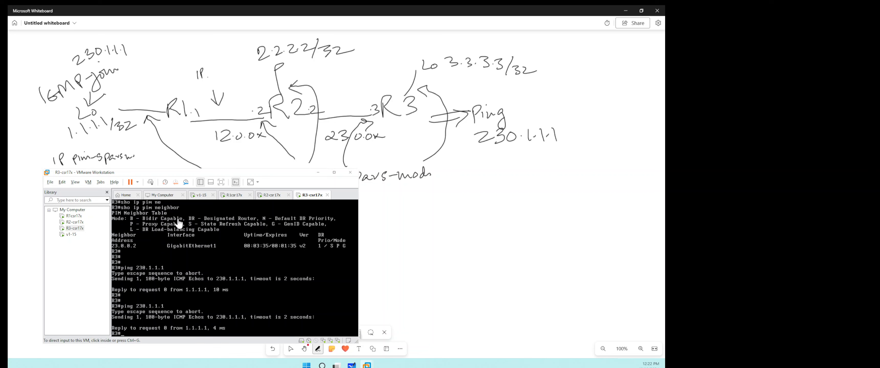
click(234, 195)
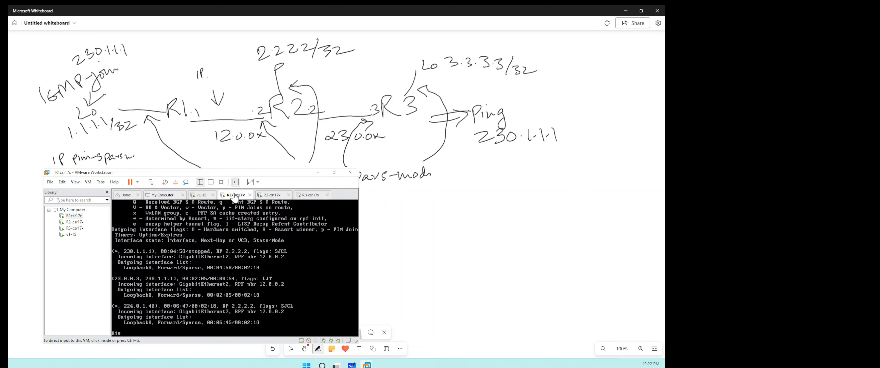
click(243, 272)
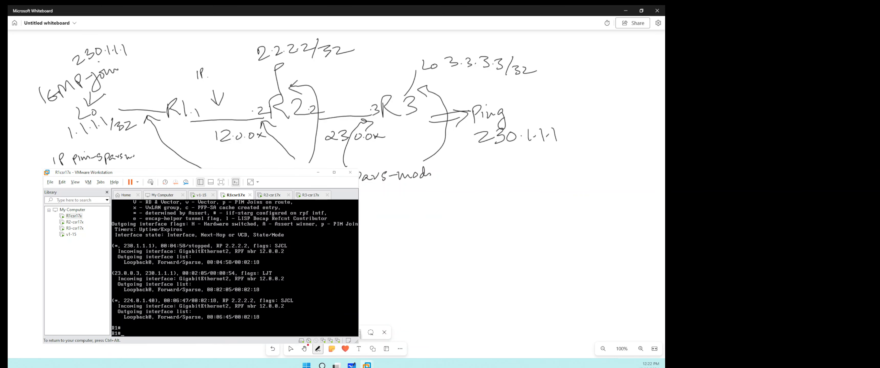
key(Return)
key(Return)
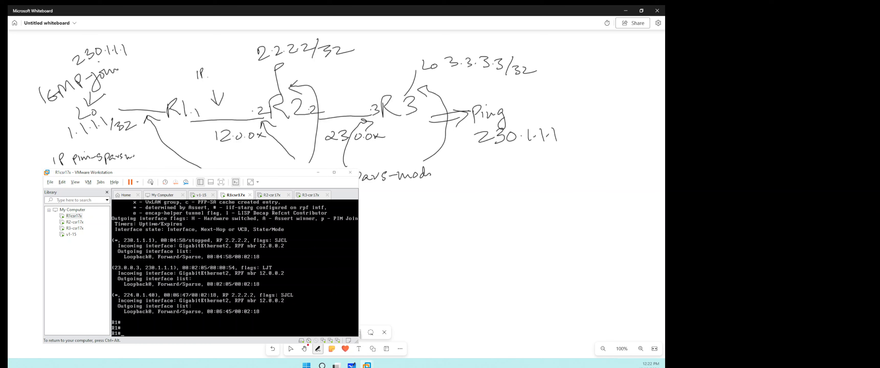
text(conf t)
key(Return)
text(int l)
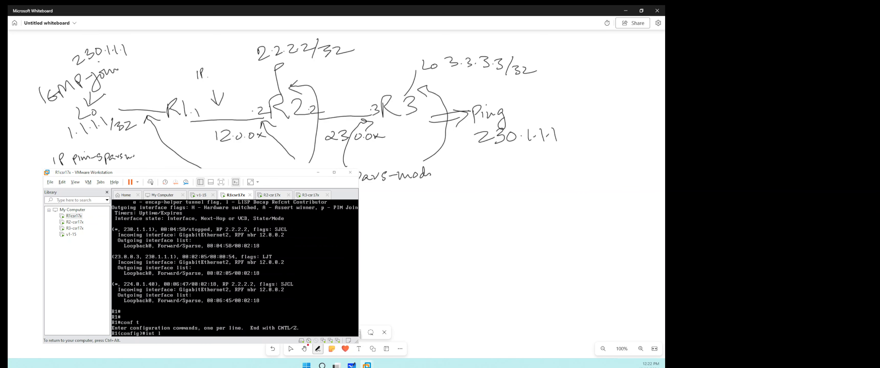
text(o1)
key(Return)
- Enable PIM sparse mode on R1's Loopback1 interface
text(ip pim)
key(Tab)
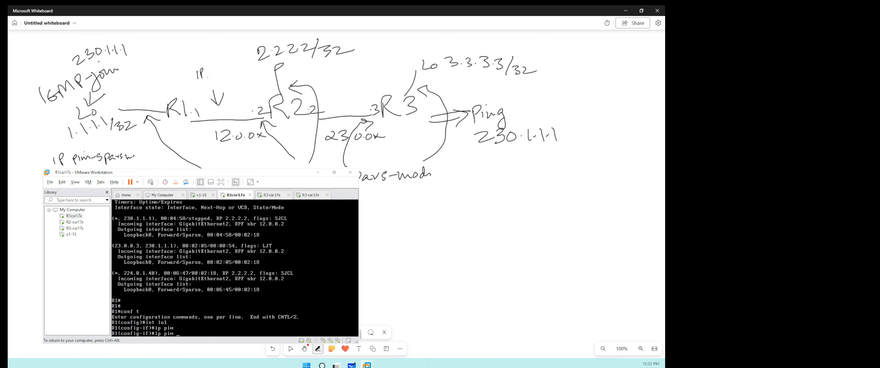
text(sparse-m)
key(Tab)
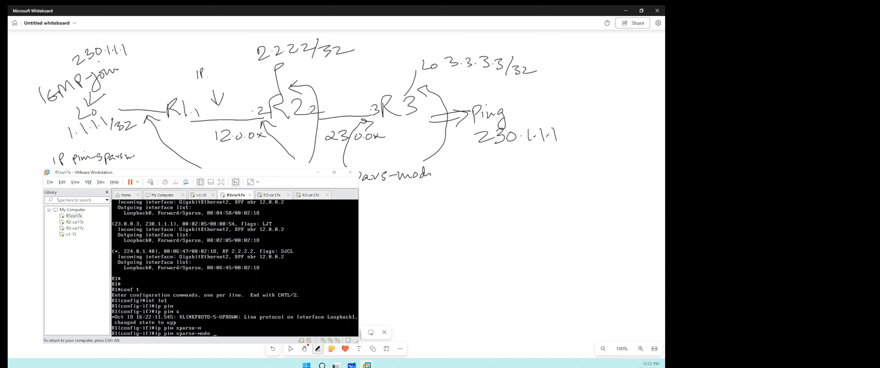
key(Return)
- Assign IP address 11.1.1.1 with mask 255.255.255.255 to R1's Loopback1 interface
text(ip ad)
key(Tab)
text(d)
key(Tab)
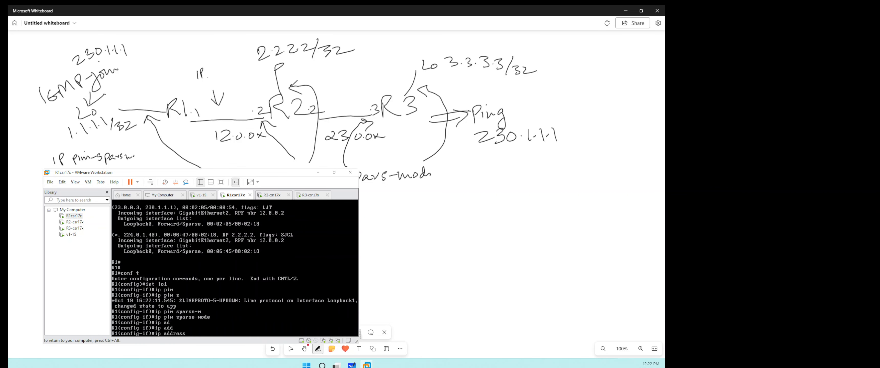
text(11.1.1.1 255.255.255.255)
key(Return)
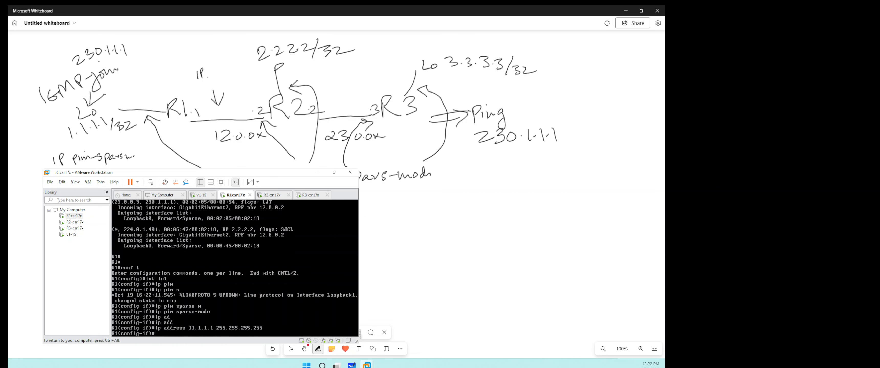
- Try to set the IGMP group on R1's Loopback1 with the command ip igmp 230.2.2.2
text(ip)
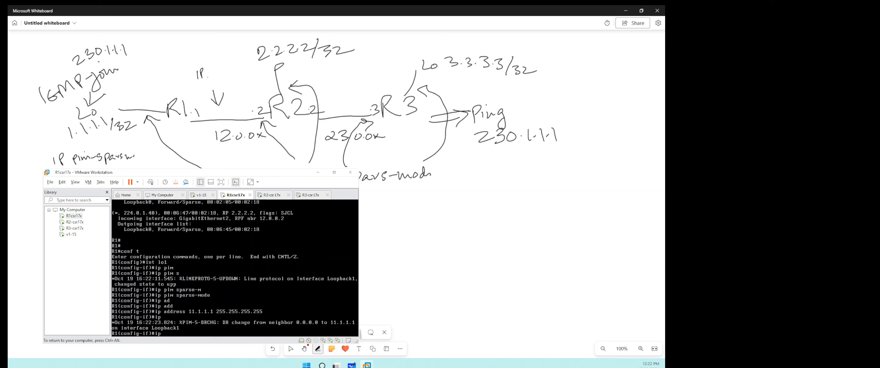
text( pim ig)
key(Tab)
text(23)
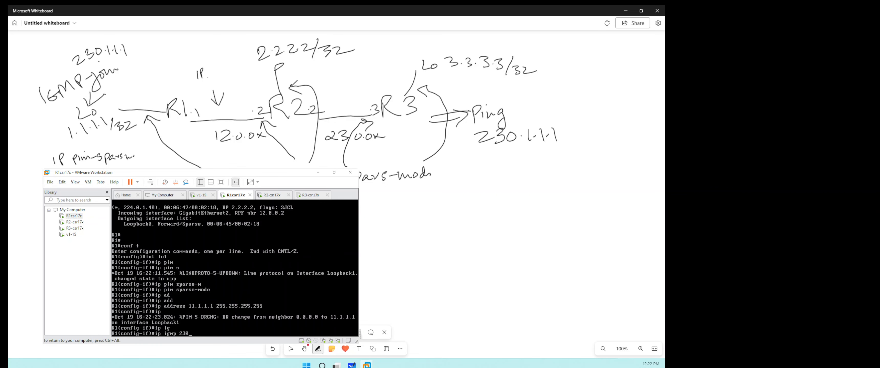
text(0.2.2.2)
key(Return)
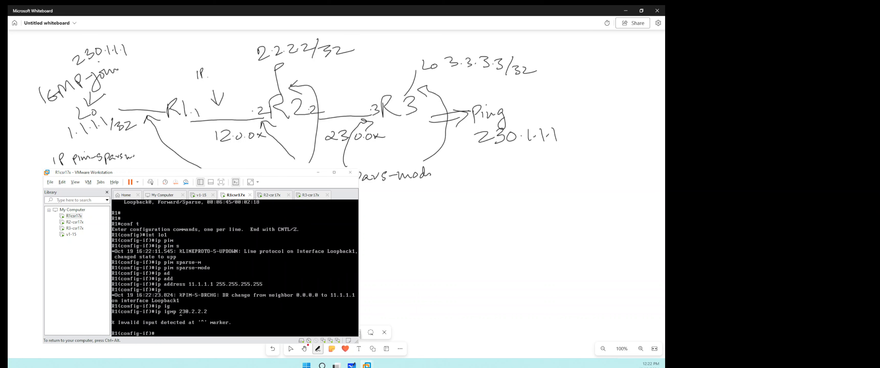
- Join R1's Loopback1 interface to the IGMP multicast group 230.2.2.2
text(ip ig)
key(Tab)
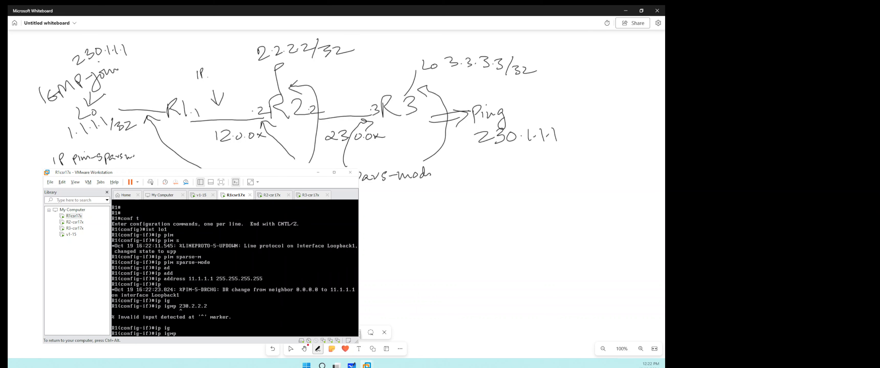
text(jo)
key(Tab)
text(23)
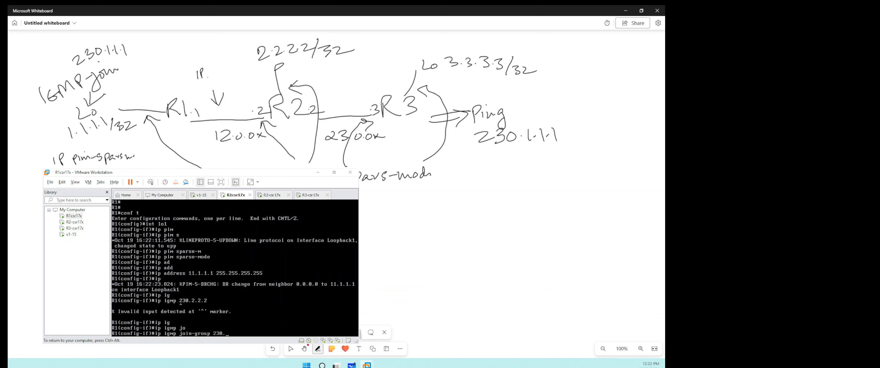
text(0.2.2.2)
key(Return)
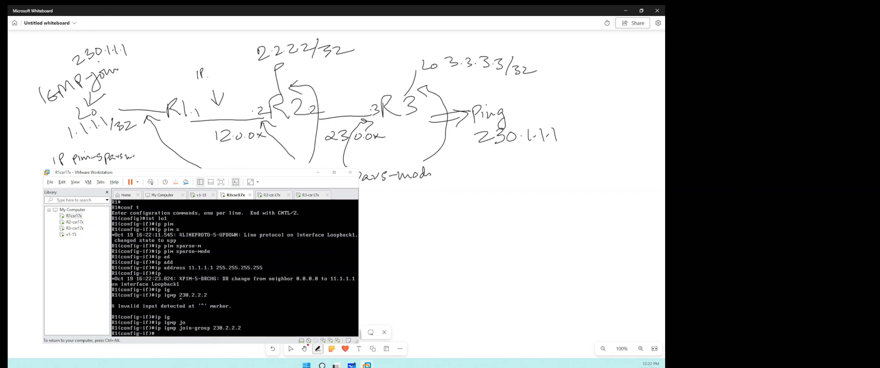
- Switch to R3's console and ping the new multicast group 230.2.2.2
key(ctrl+alt)
click(305, 198)
click(314, 205)
key(Return)
key(Return)
key(Return)
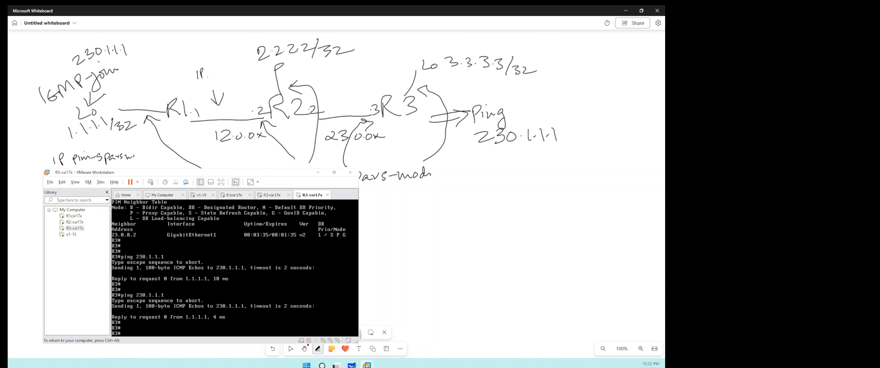
key(Up)
key(Up)
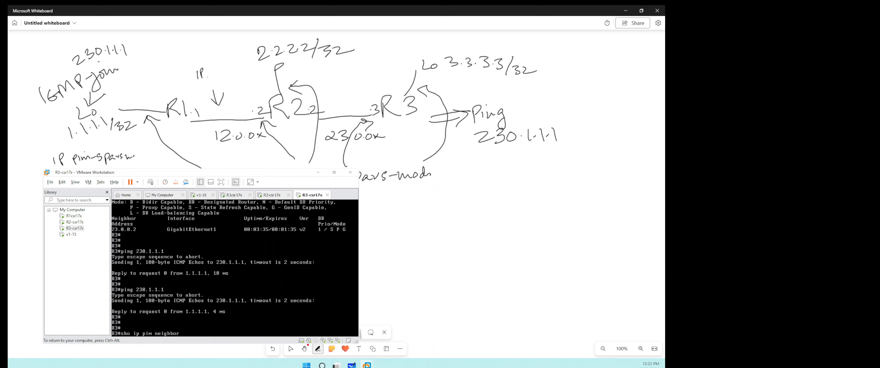
key(Down)
text(2.2)
key(Return)
- Switch to R2's console and display its IP multicast routing table again to examine the 230.2.2.2 entries
key(ctrl+alt)
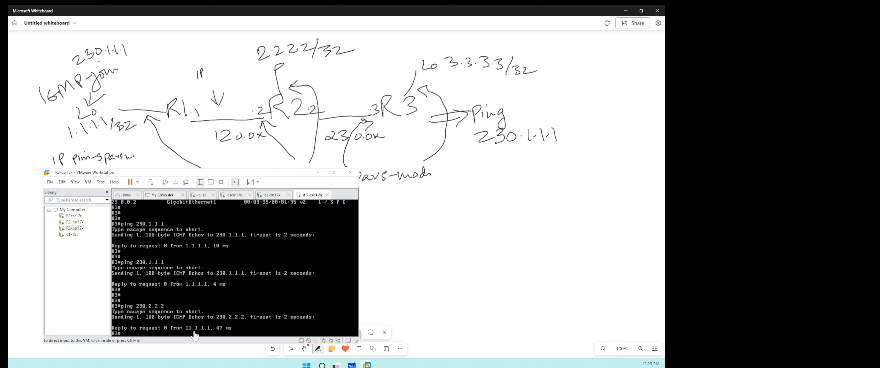
click(211, 279)
key(ctrl+alt)
click(270, 199)
click(227, 241)
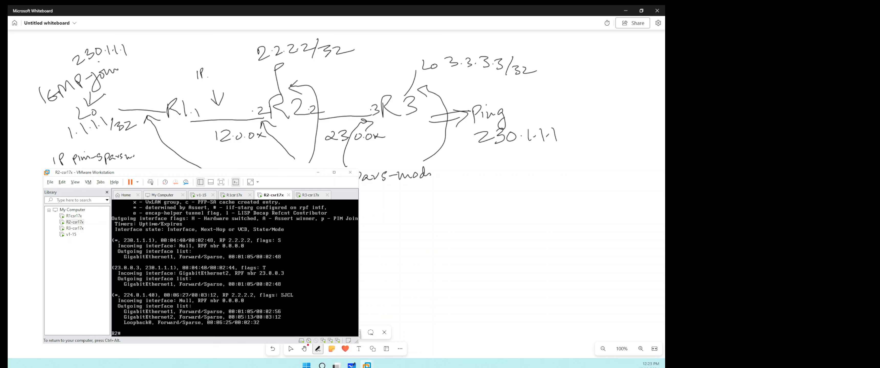
key(Return)
key(Return)
key(Return)
key(ctrl+alt)
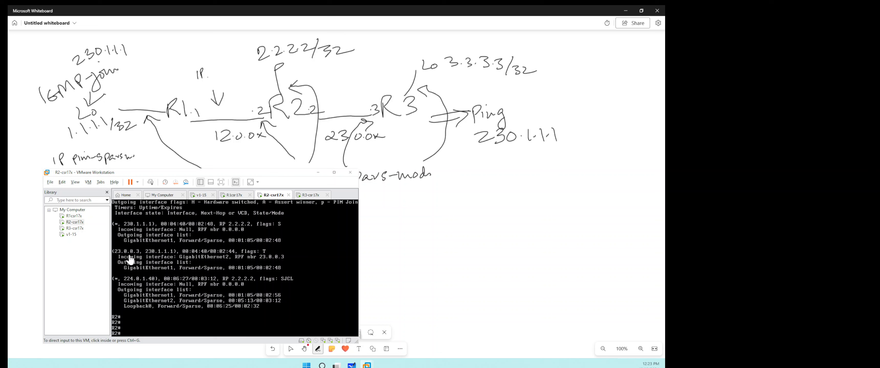
click(202, 265)
key(Up)
key(Return)
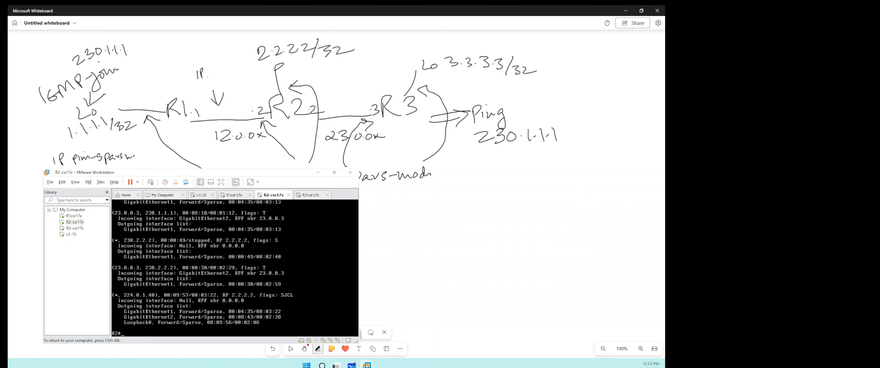
- Return to R3's console and ping multicast group 230.1.1.1, followed by group 230.2.2.2
key(ctrl+alt)
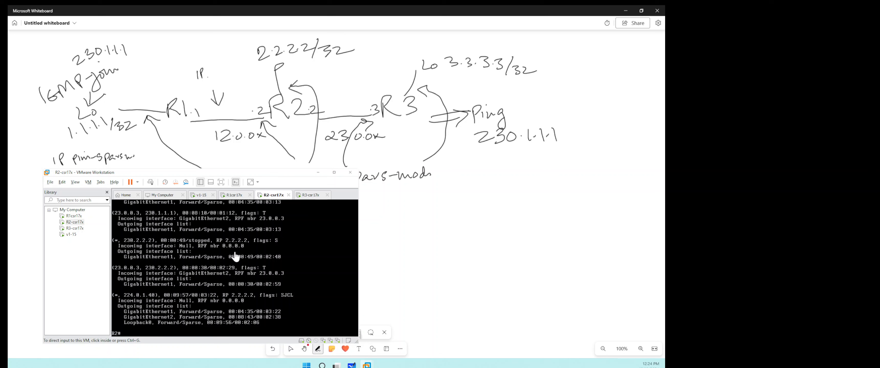
click(302, 196)
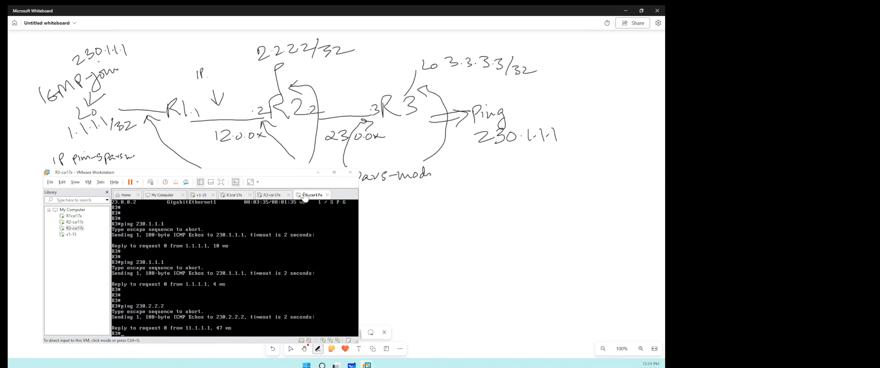
click(307, 257)
key(Up)
key(Return)
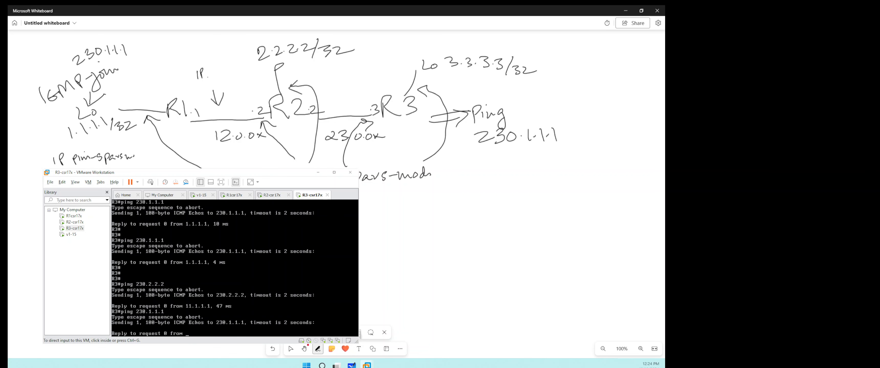
key(Up)
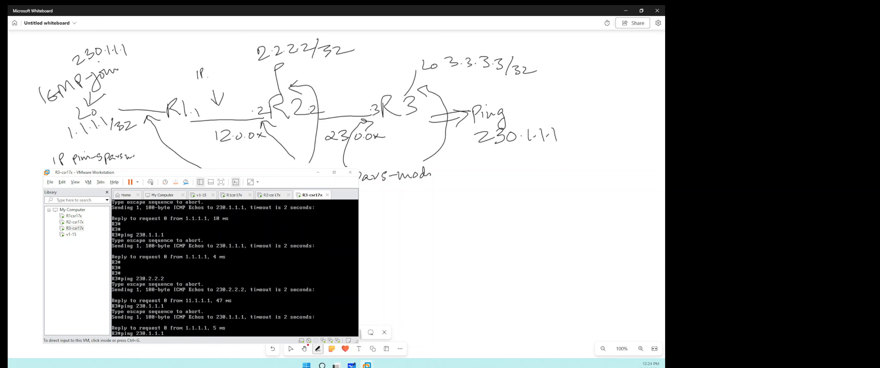
key(Up)
key(Return)
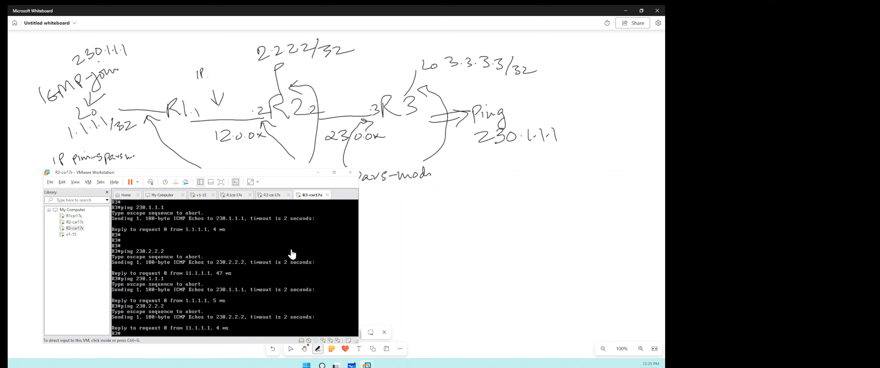
key(alt)
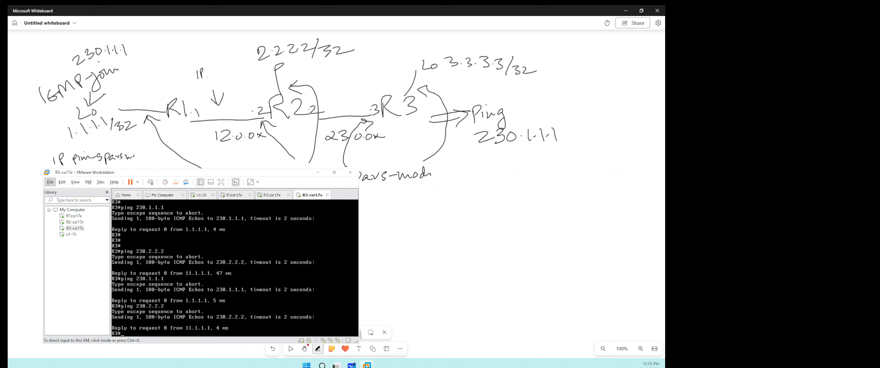